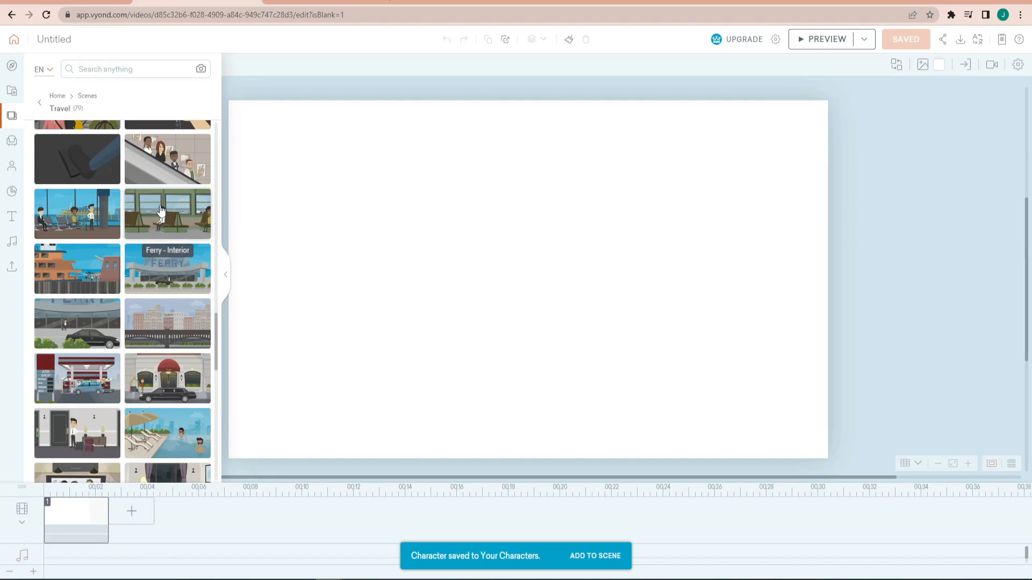
- Load the Travel scene showing two motorcyclists on a beachside road, and collapse the asset library
scroll(123, 237, "down", 6)
left_click(89, 262)
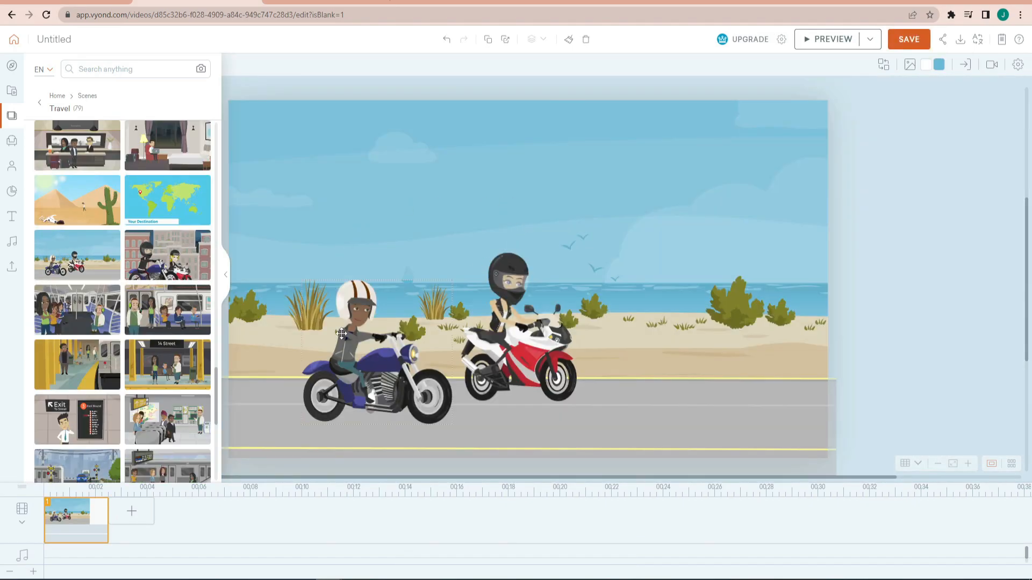
left_click(226, 275)
- Delete both motorcyclists from the beach road scene
left_click(361, 389)
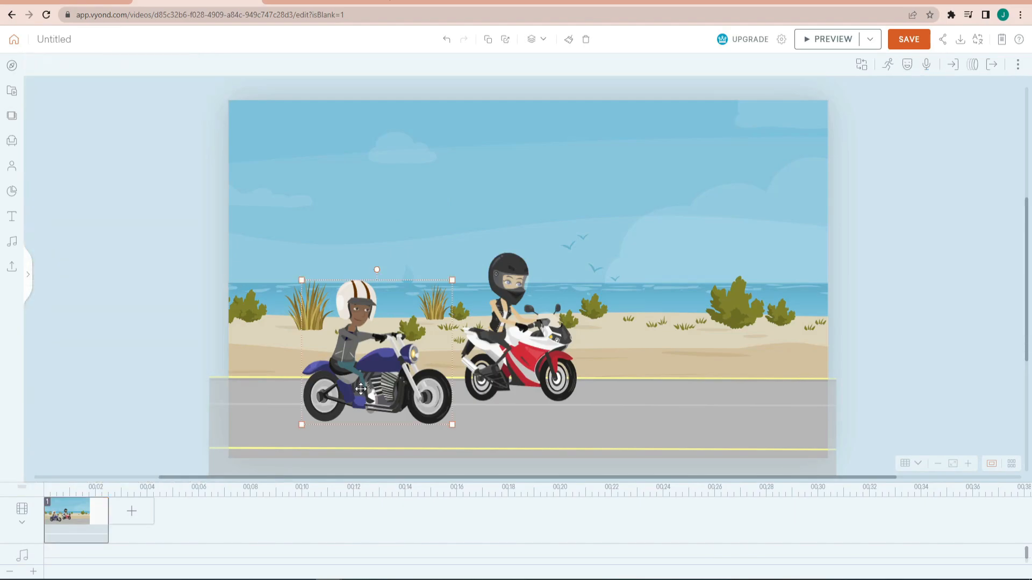
key("Delete")
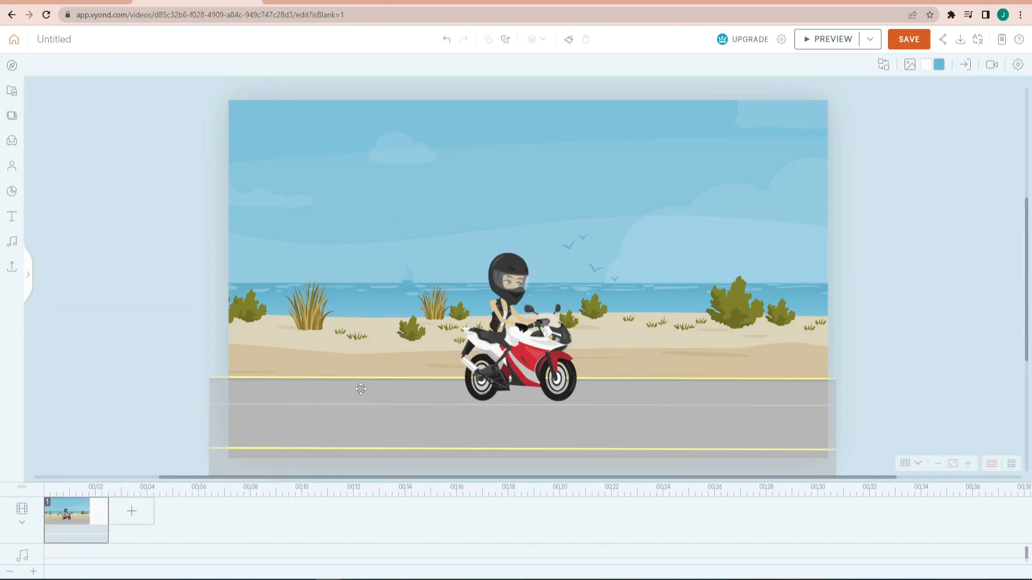
left_click(514, 367)
key("Delete")
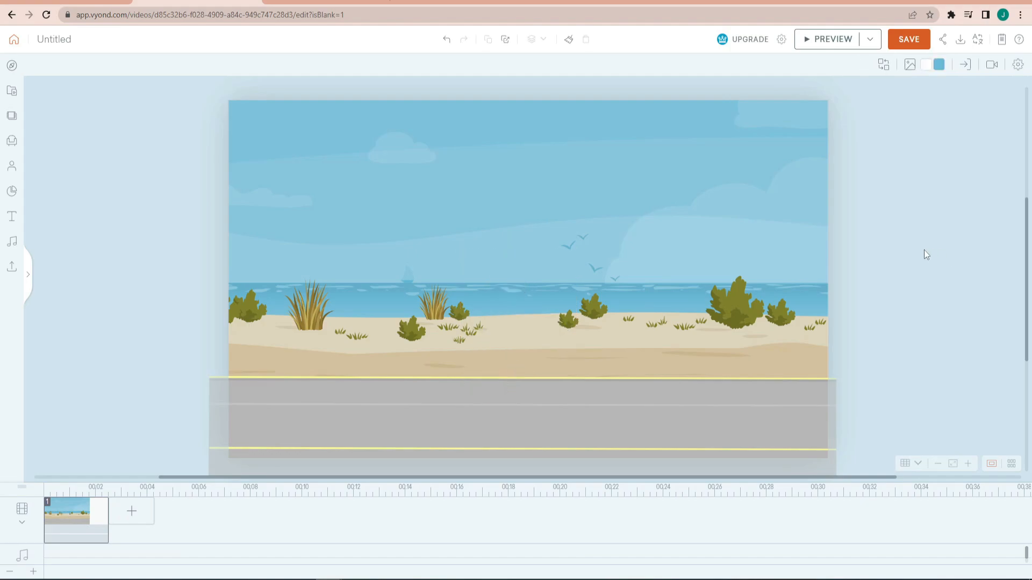
- Search the asset library for "transport" and show the matching props
left_click(15, 159)
left_click(11, 141)
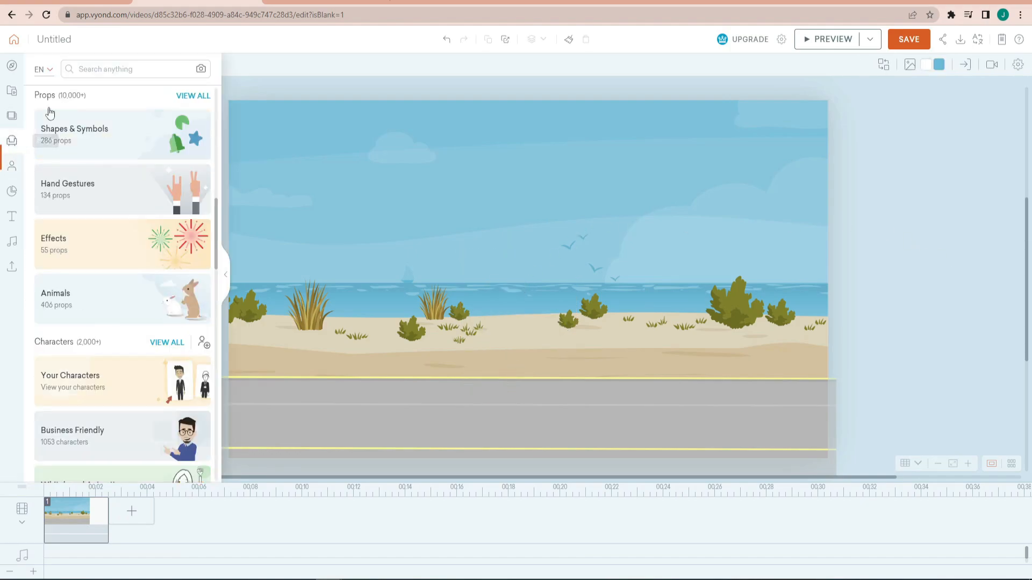
left_click(105, 68)
type("transport")
key("Return")
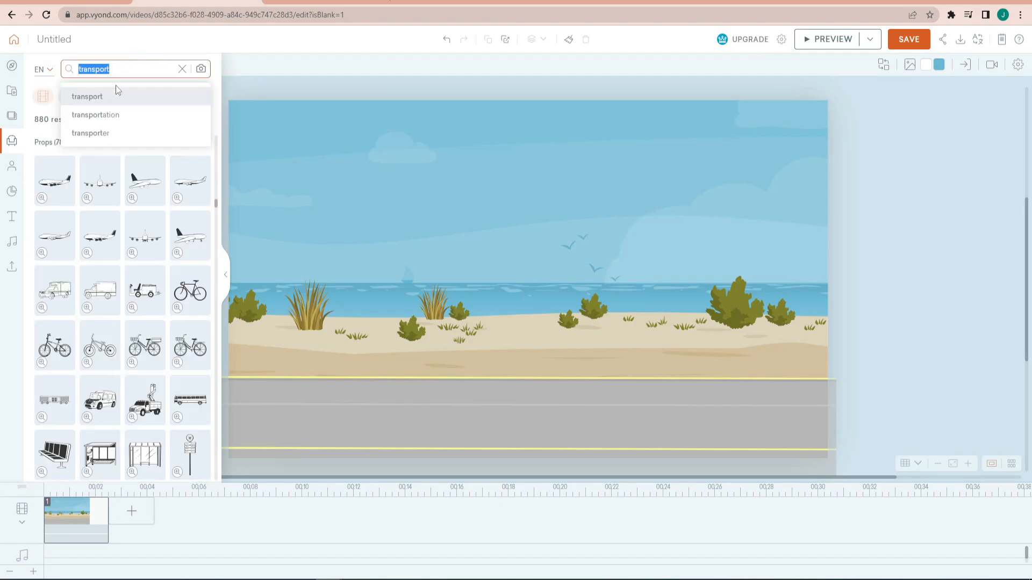
left_click(117, 91)
scroll(164, 293, "down", 1)
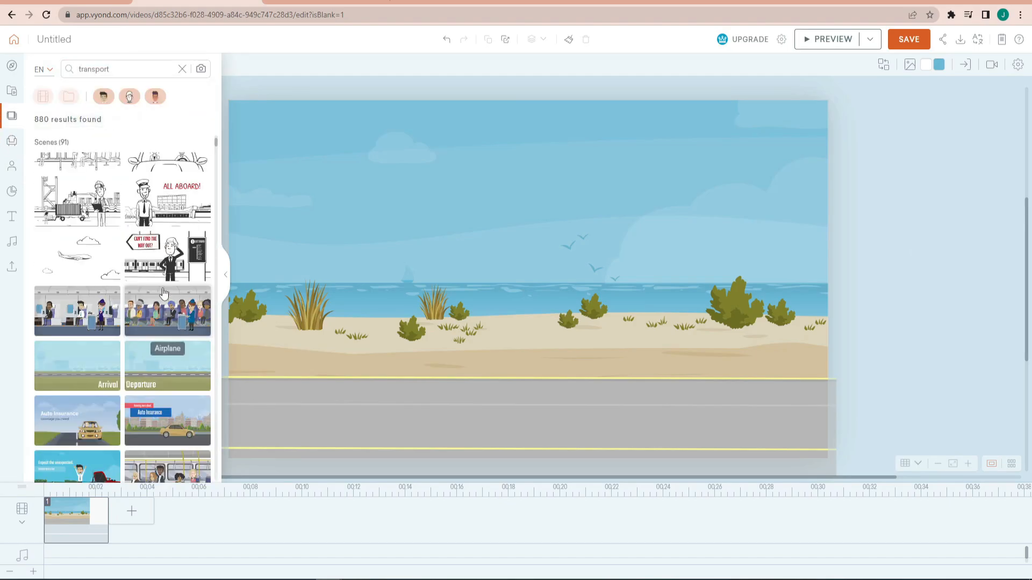
left_click(137, 68)
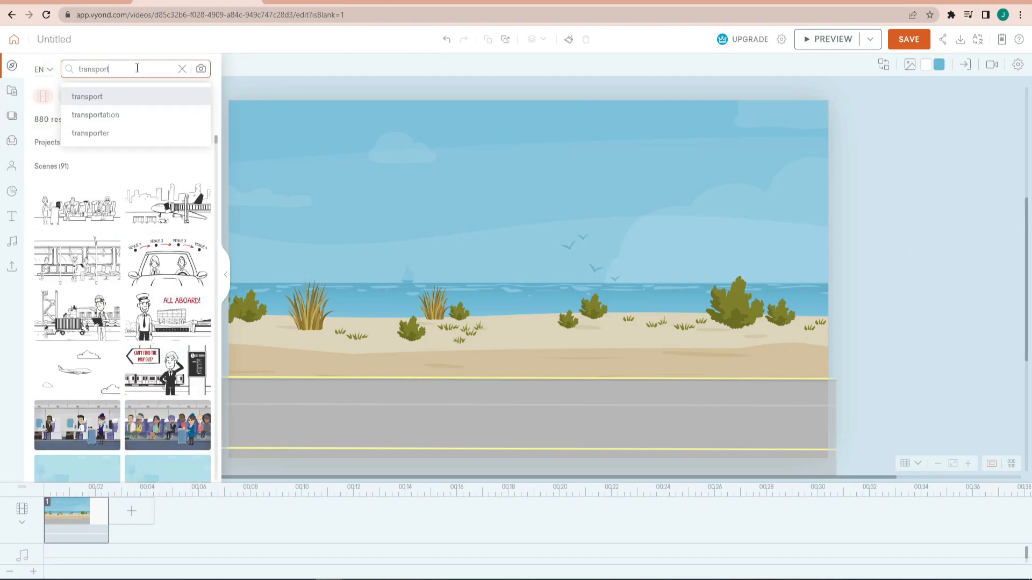
left_click(130, 102)
left_click(12, 141)
- Add the grey "Agent car - Machine gun" prop to the scene
scroll(130, 253, "down", 3)
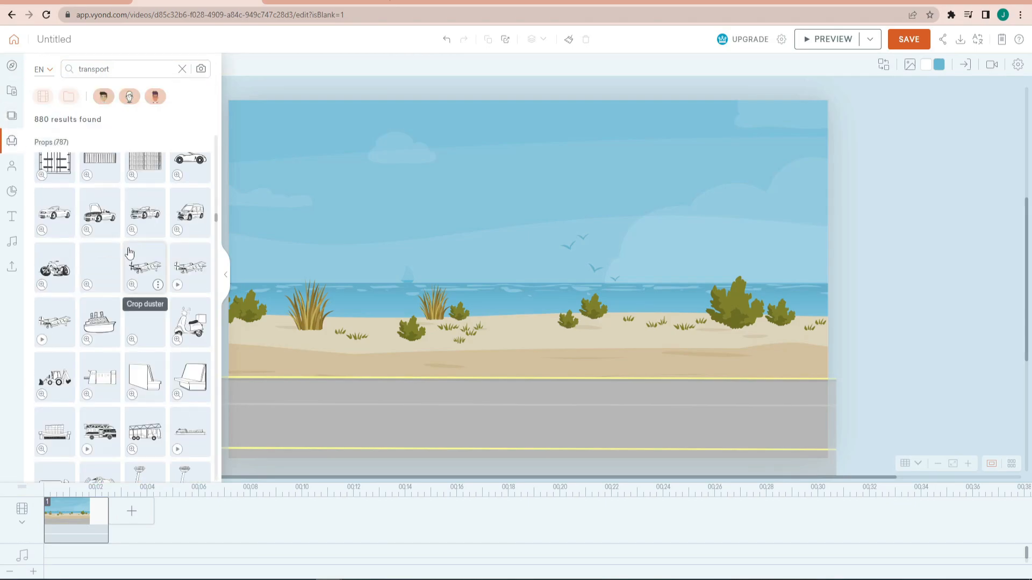
scroll(130, 253, "down", 5)
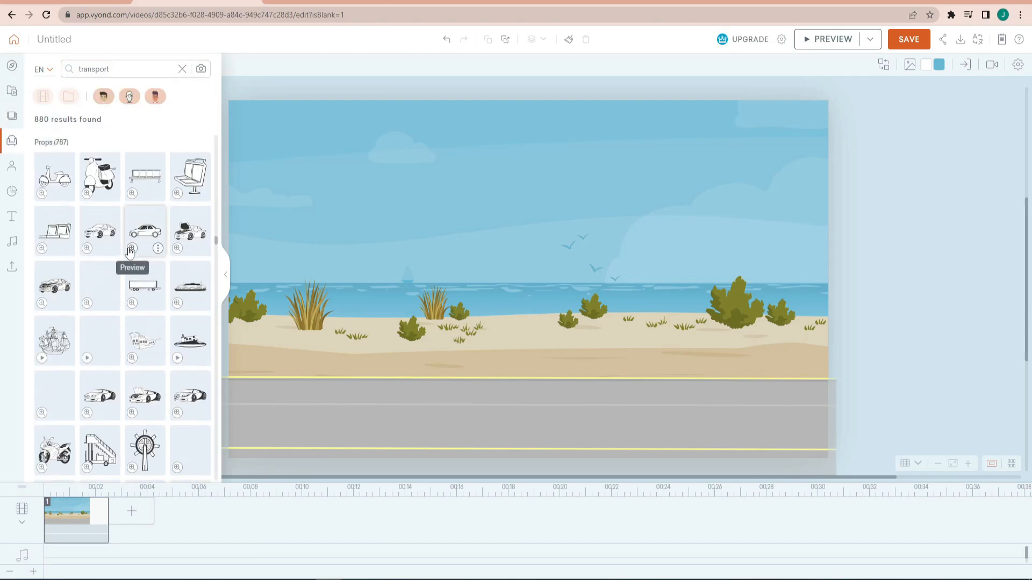
scroll(129, 252, "down", 8)
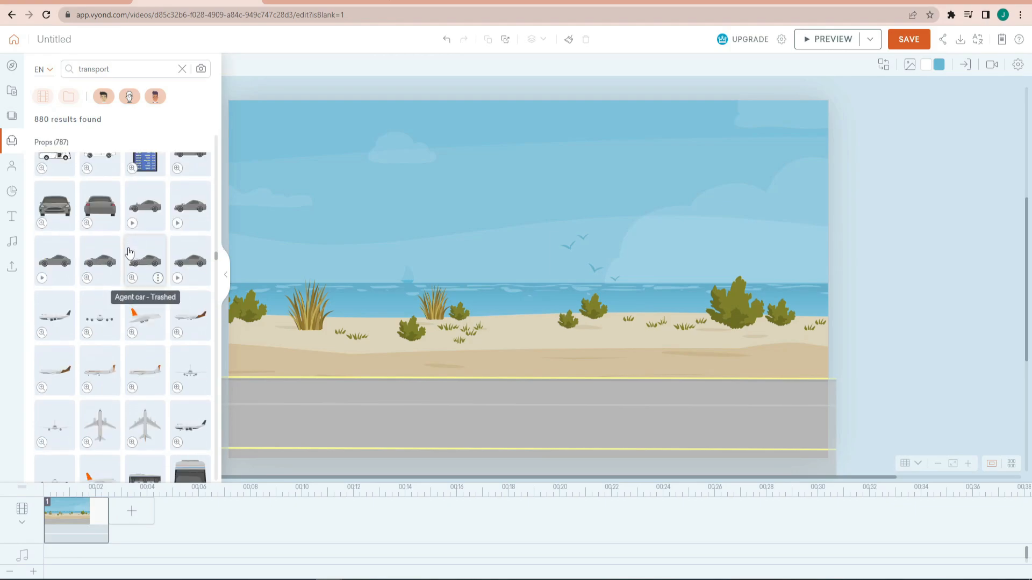
left_click(182, 205)
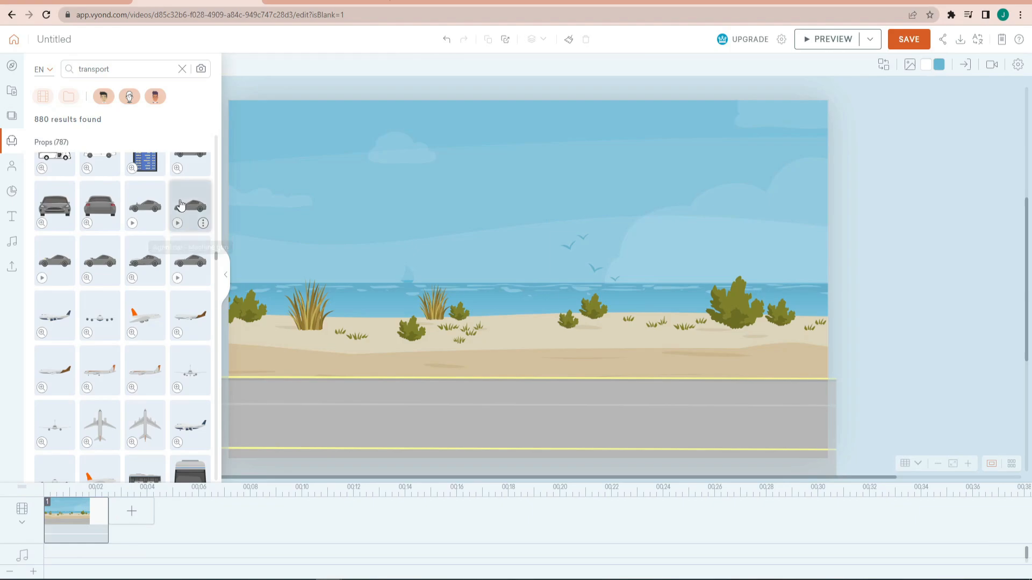
- Add the grey side-view airport bus prop and place it on the left part of the road
scroll(171, 213, "down", 3)
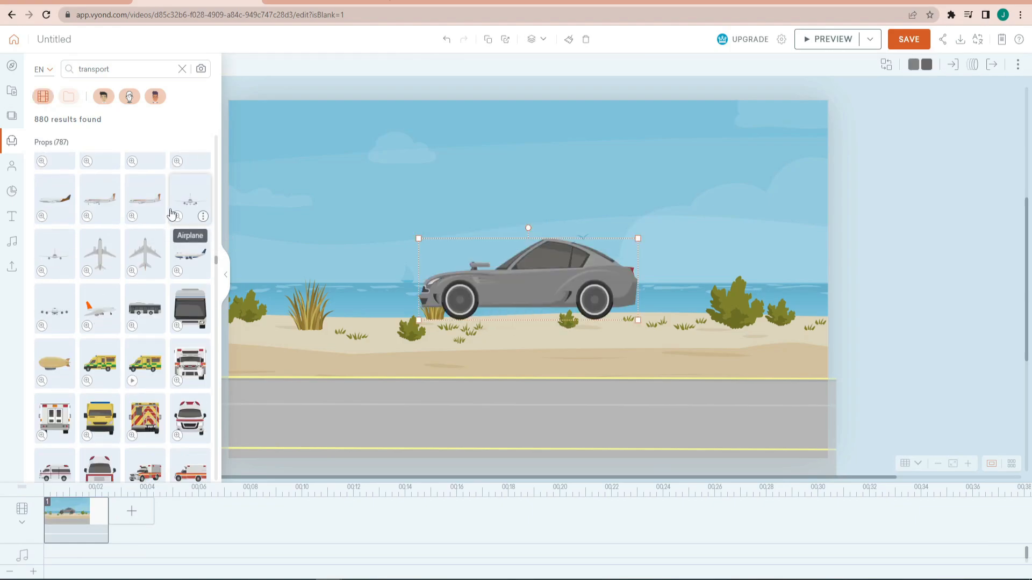
scroll(171, 214, "down", 1)
left_click(150, 252)
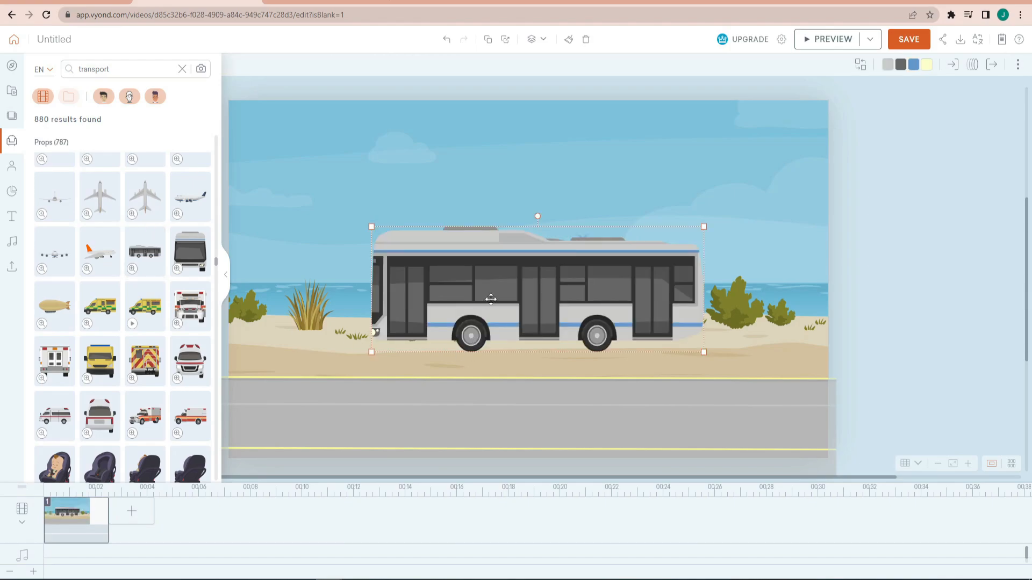
left_click_drag(490, 300, 355, 371)
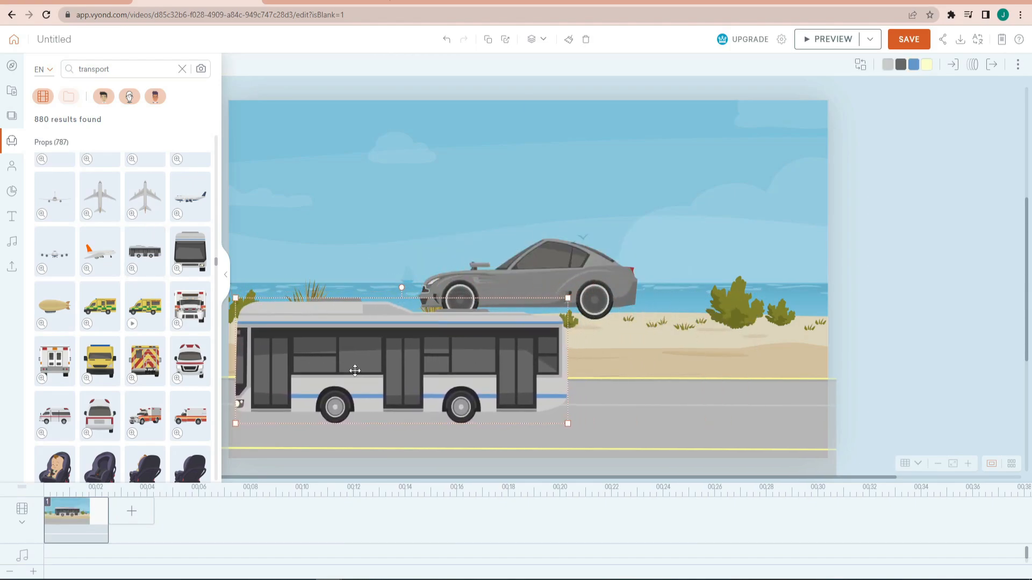
- Move the grey car onto the road to the right of the bus, and shift the bus slightly up and left
left_click(581, 274)
left_click_drag(580, 274, 761, 371)
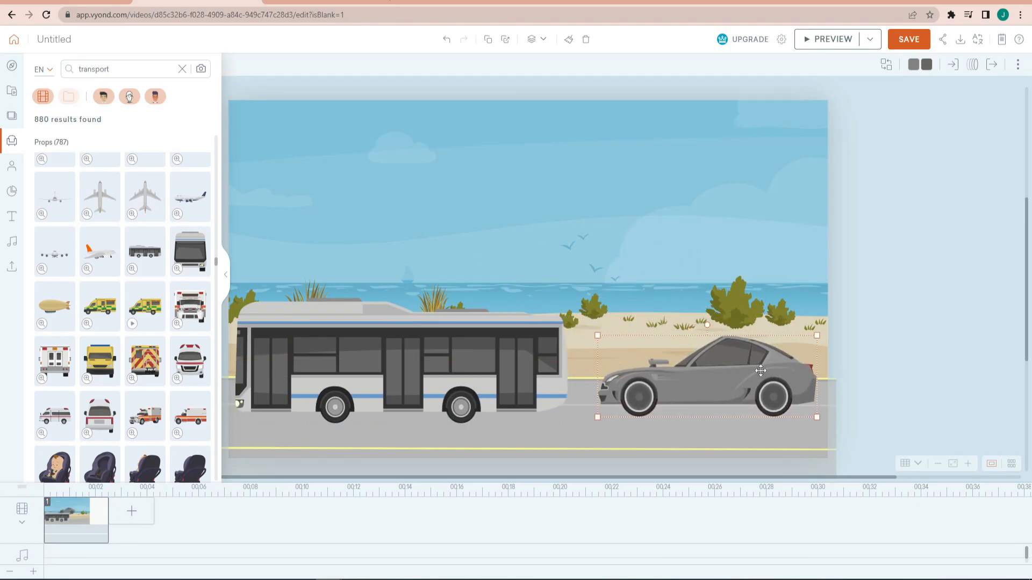
left_click_drag(475, 353, 466, 335)
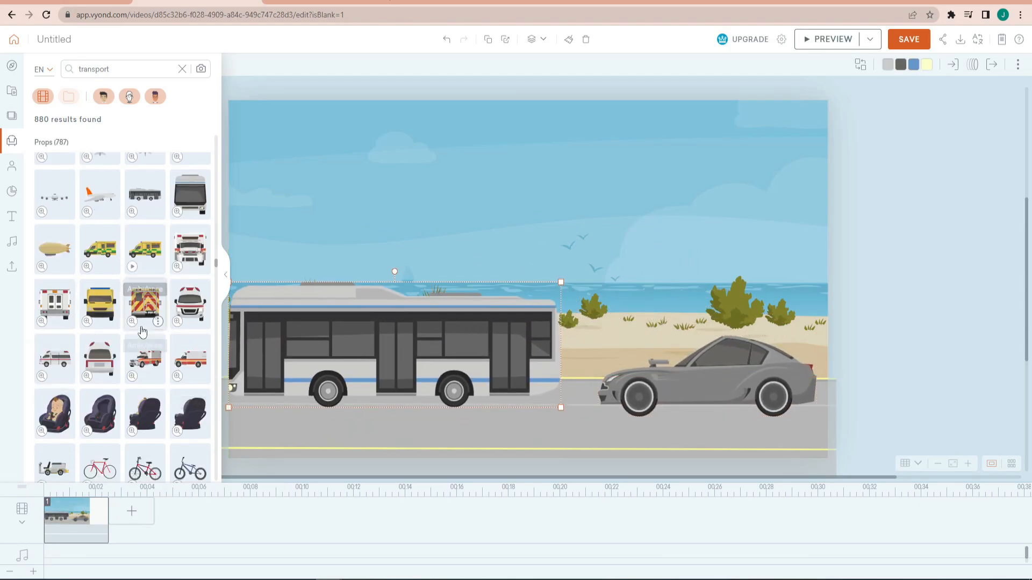
scroll(149, 368, "down", 3)
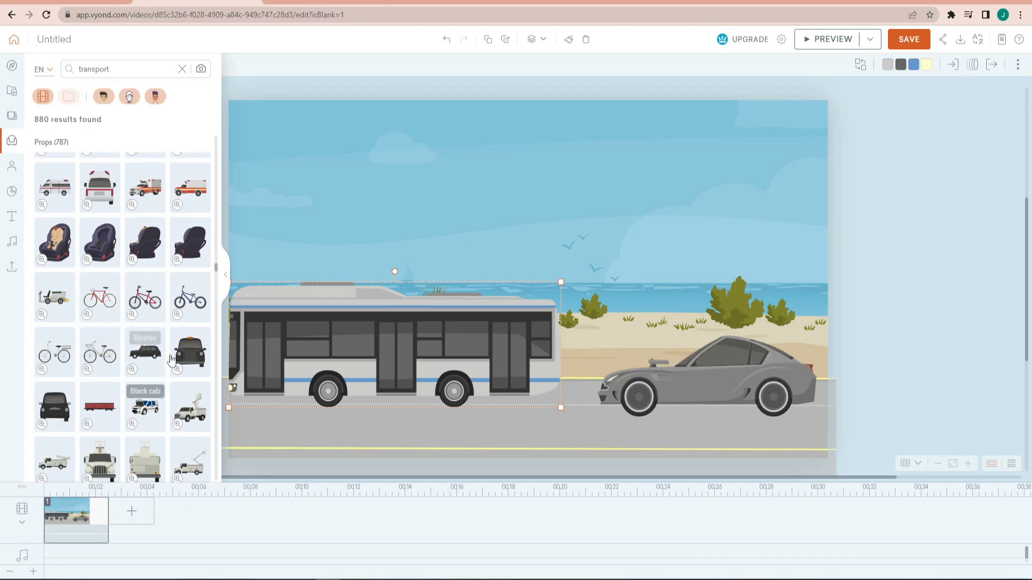
left_click(150, 350)
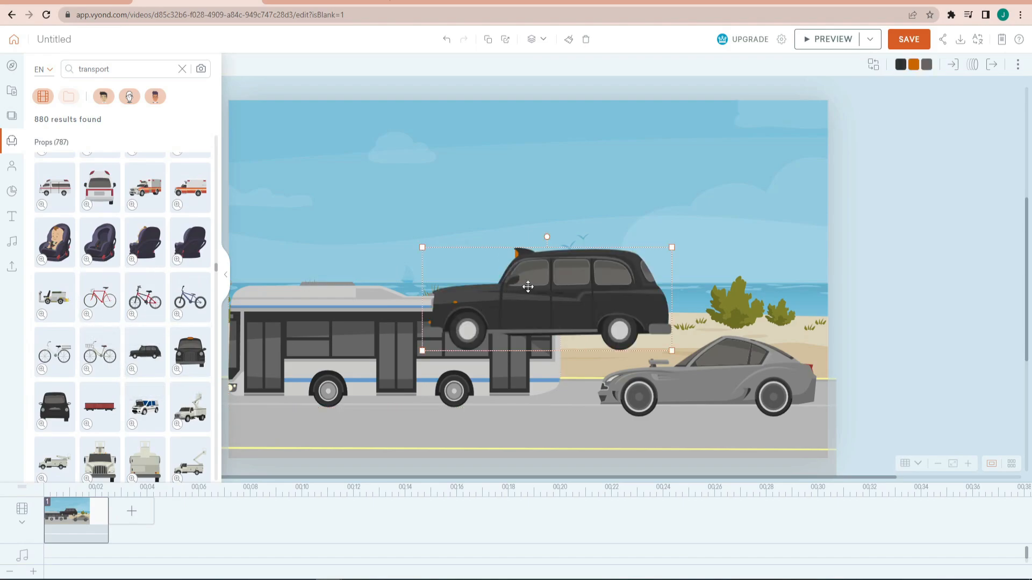
key("Delete")
- Add the white pickup camper prop facing right to the middle of the scene
scroll(150, 350, "down", 4)
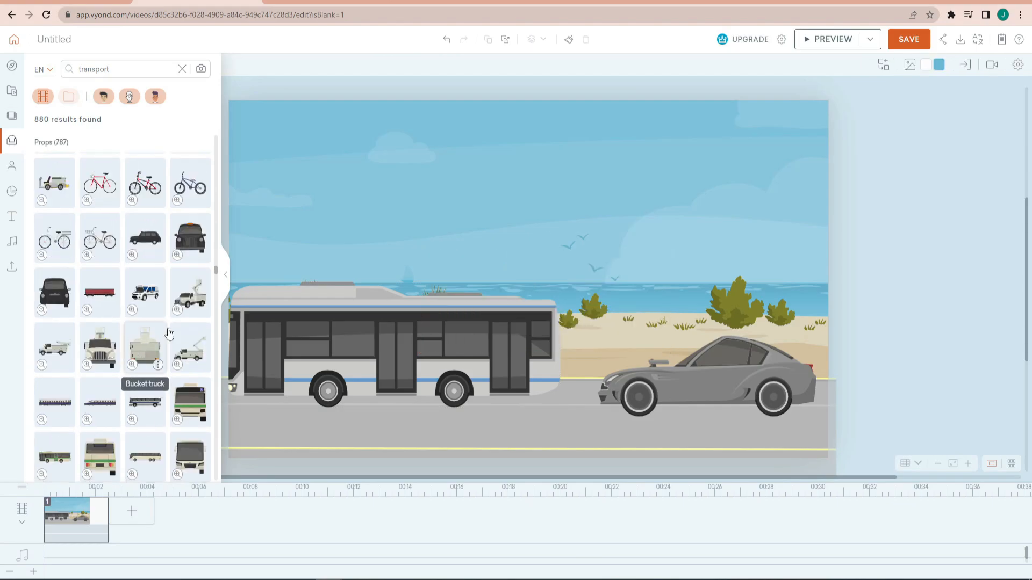
scroll(169, 333, "down", 4)
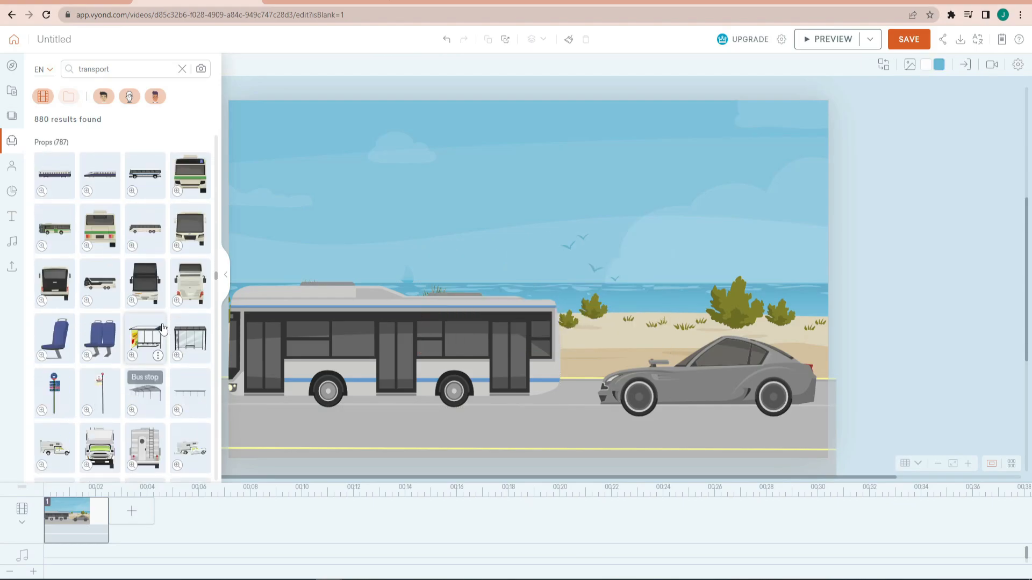
scroll(163, 328, "down", 1)
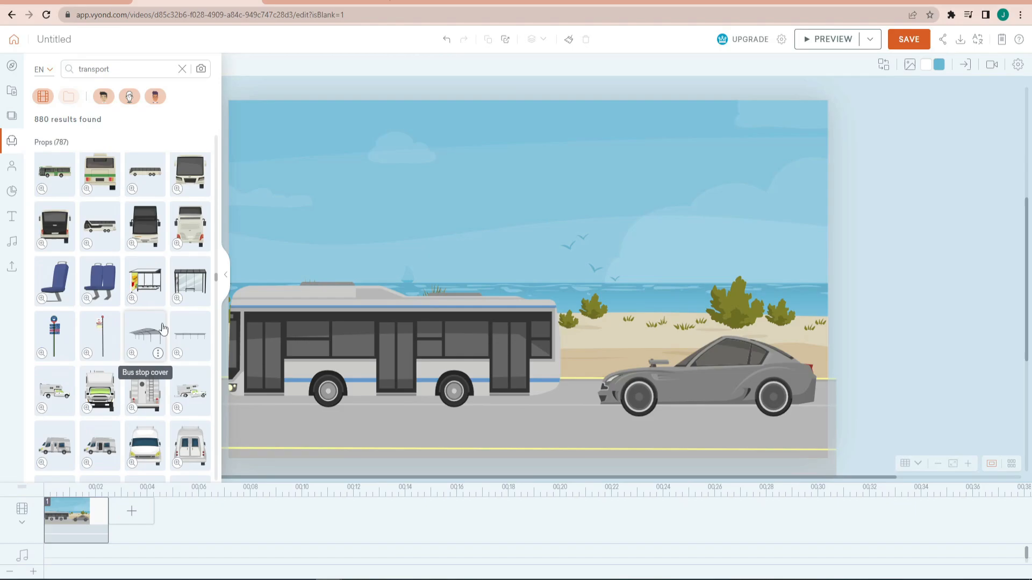
scroll(163, 329, "down", 2)
scroll(163, 329, "down", 1)
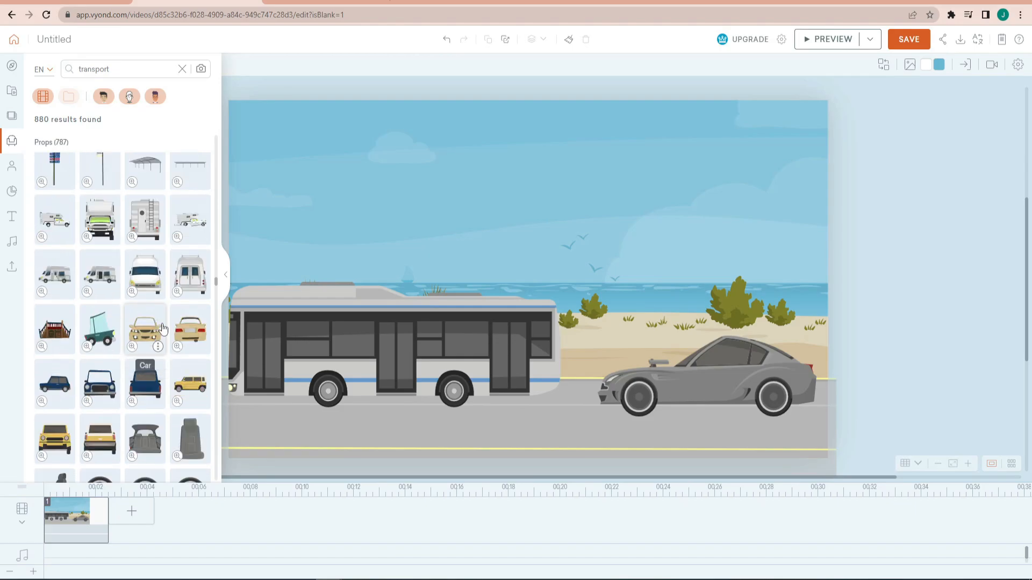
left_click_drag(54, 226, 576, 292)
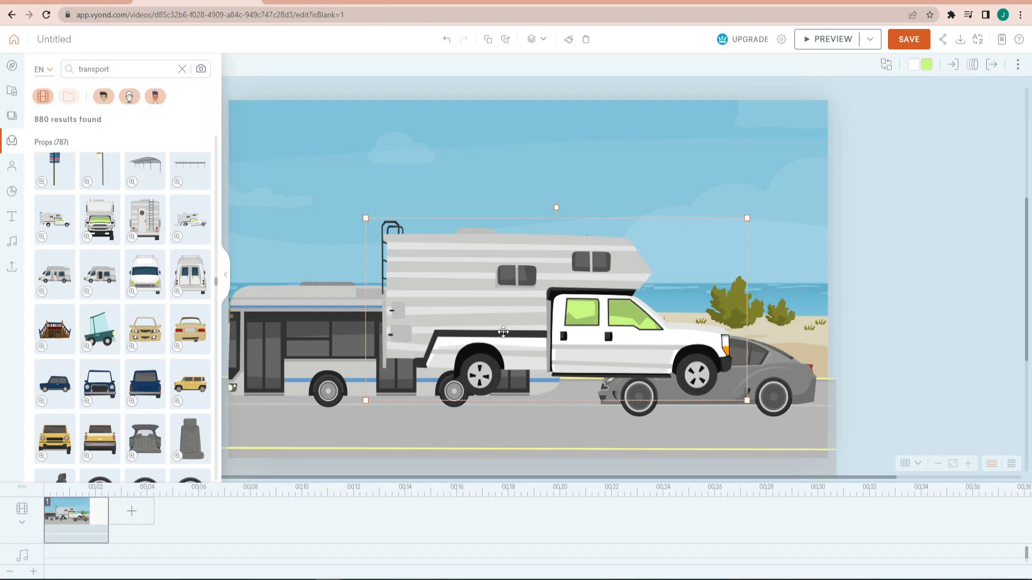
- Move the camper one layer backward so it sits behind the bus
right_click(507, 260)
mouse_move(538, 432)
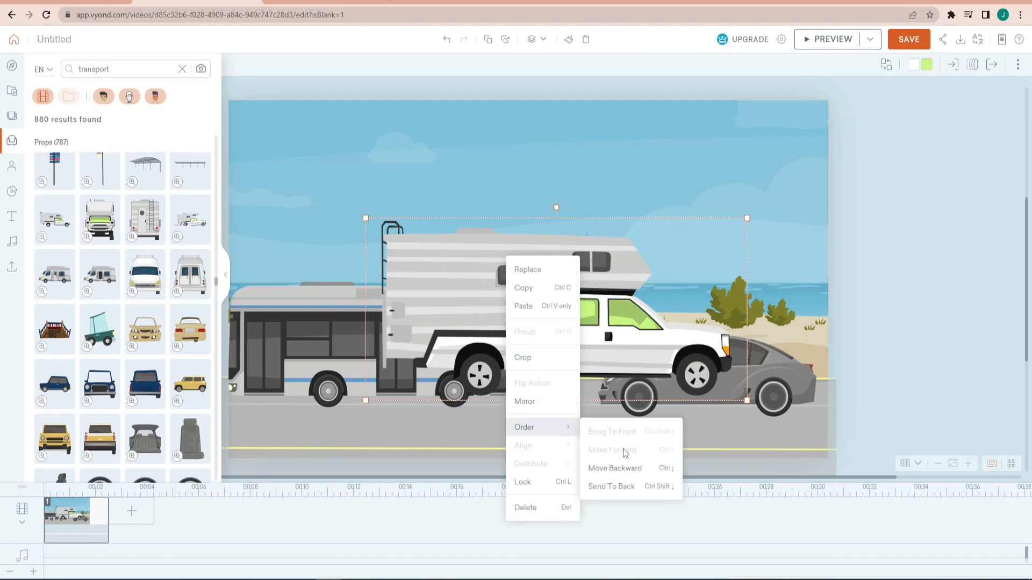
left_click(624, 468)
- Scale down the bus and move it to the near lane, in front of the camper
left_click(485, 365)
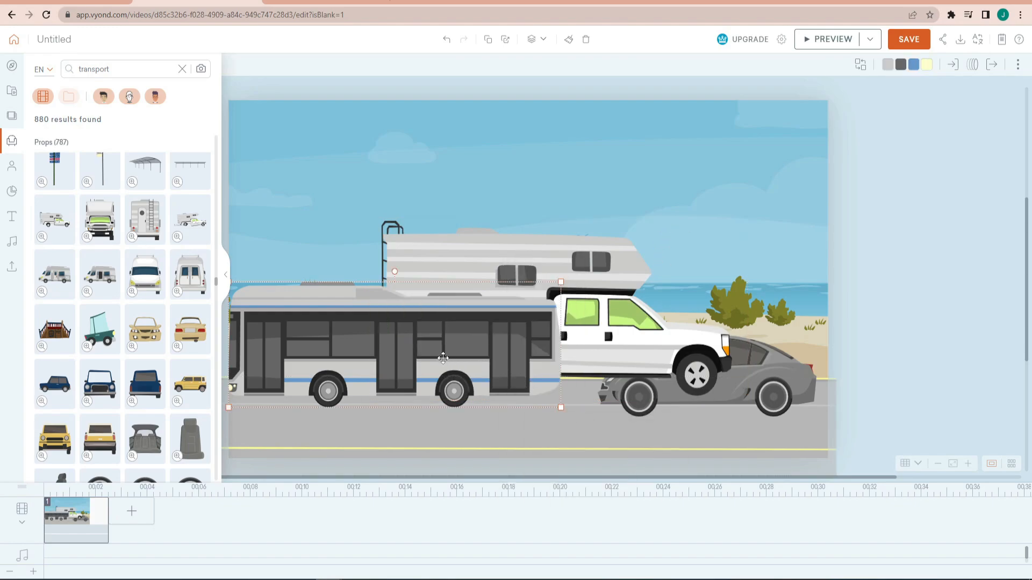
left_click_drag(442, 358, 453, 389)
left_click_drag(570, 313, 498, 341)
left_click_drag(451, 391, 545, 400)
- Scale down the grey car and place it at the road's right end, and shift the bus right toward it
left_click(770, 379)
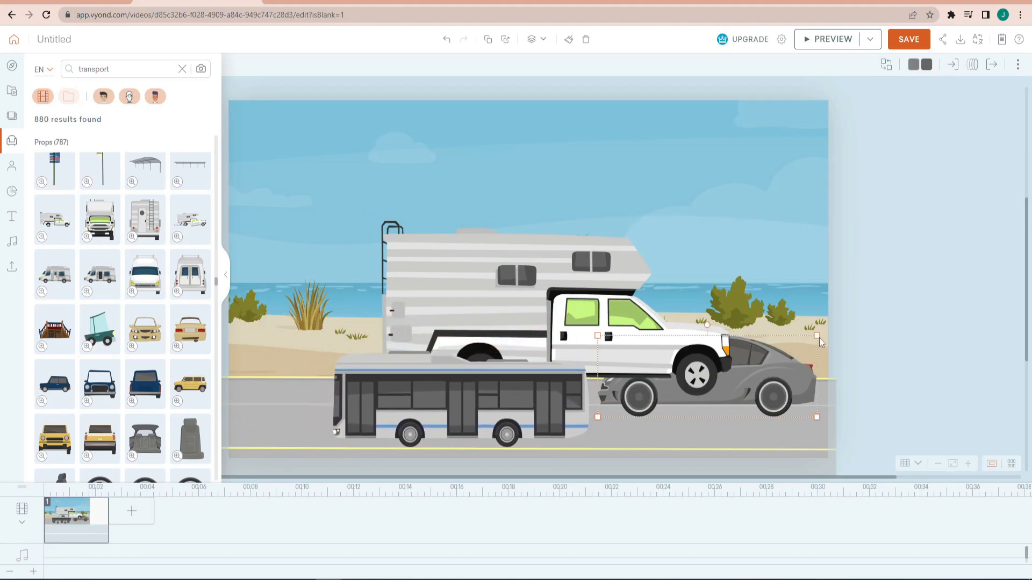
left_click_drag(819, 342, 724, 370)
left_click_drag(666, 398, 765, 417)
left_click_drag(520, 404, 578, 411)
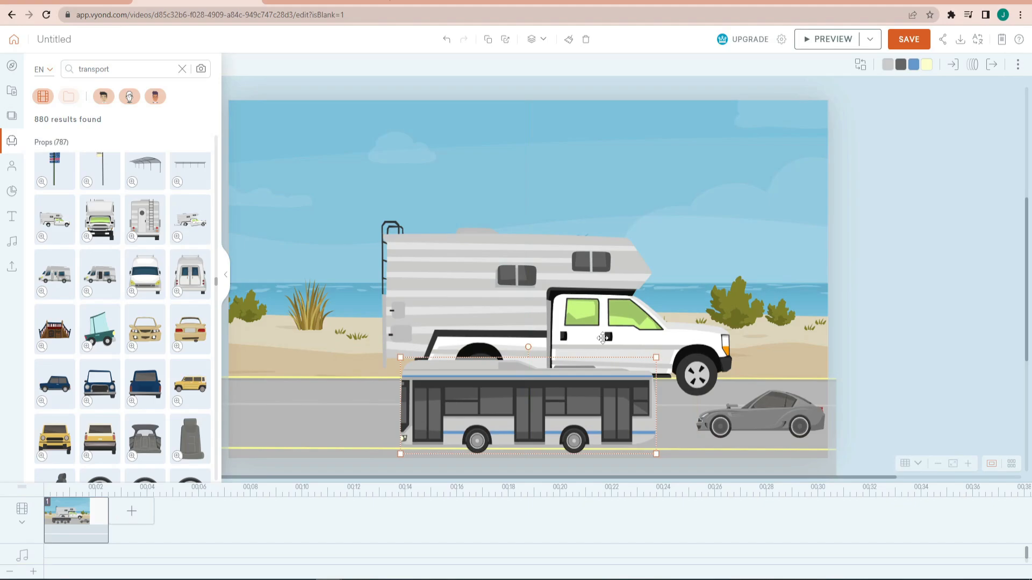
- Scale down the camper to roughly half size and place it at the road's left edge behind the bus
left_click(600, 301)
left_click_drag(700, 242, 528, 324)
left_click_drag(435, 334, 302, 338)
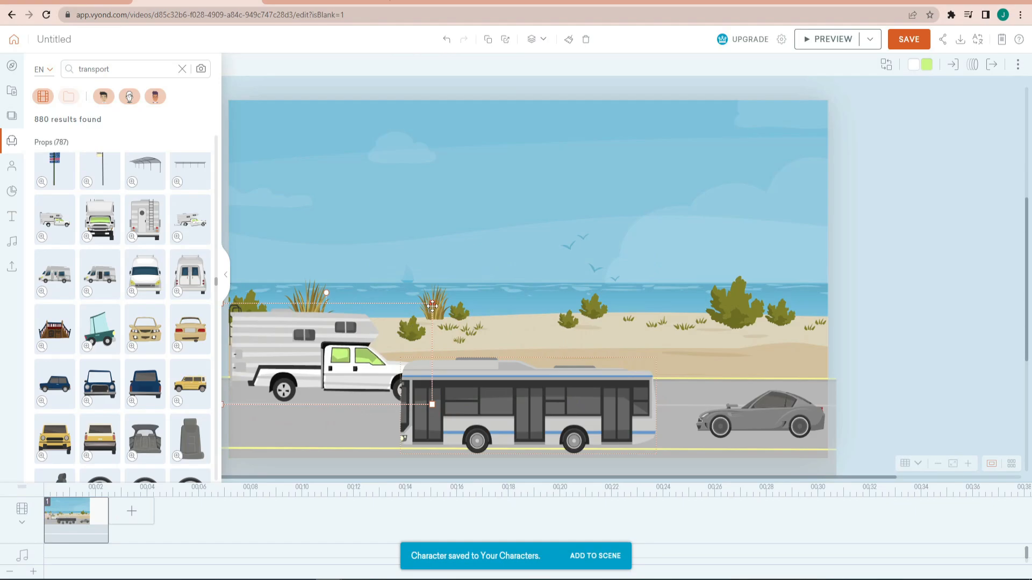
left_click_drag(432, 303, 412, 303)
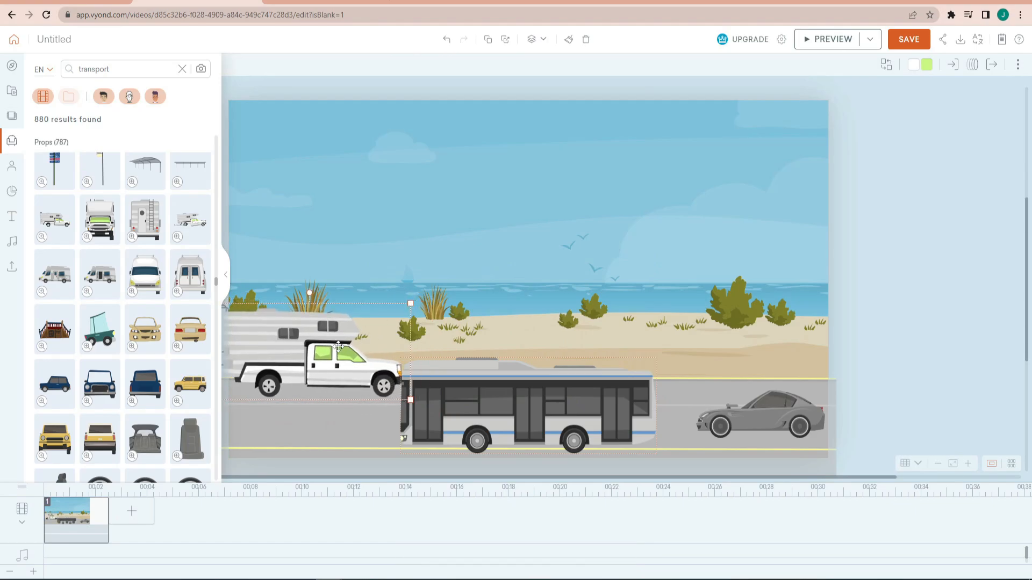
- Add the white airplane prop with the brown tail, shrink it, and place it in the sky above the right-hand bushes
scroll(120, 338, "down", 10)
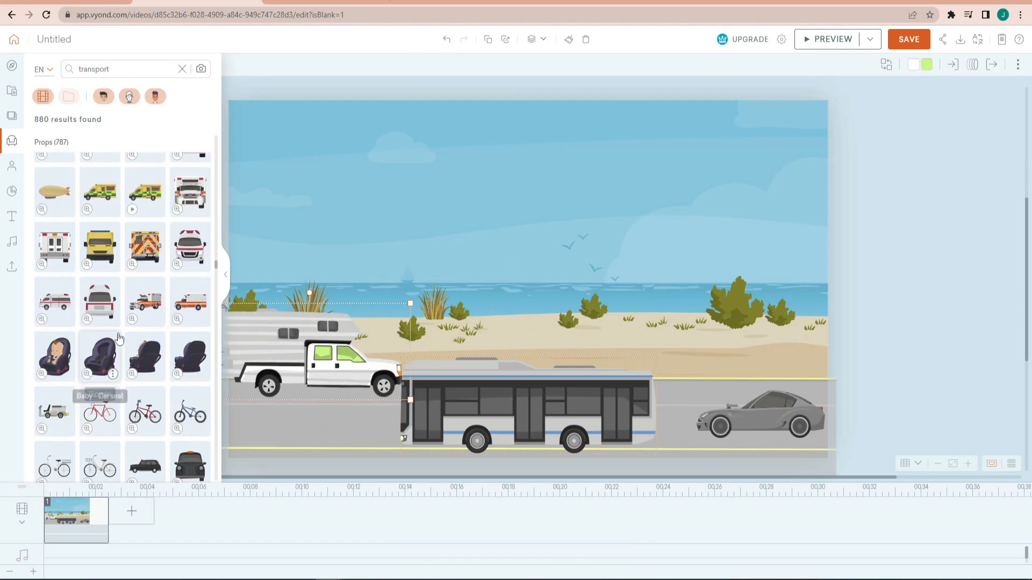
scroll(119, 338, "up", 2)
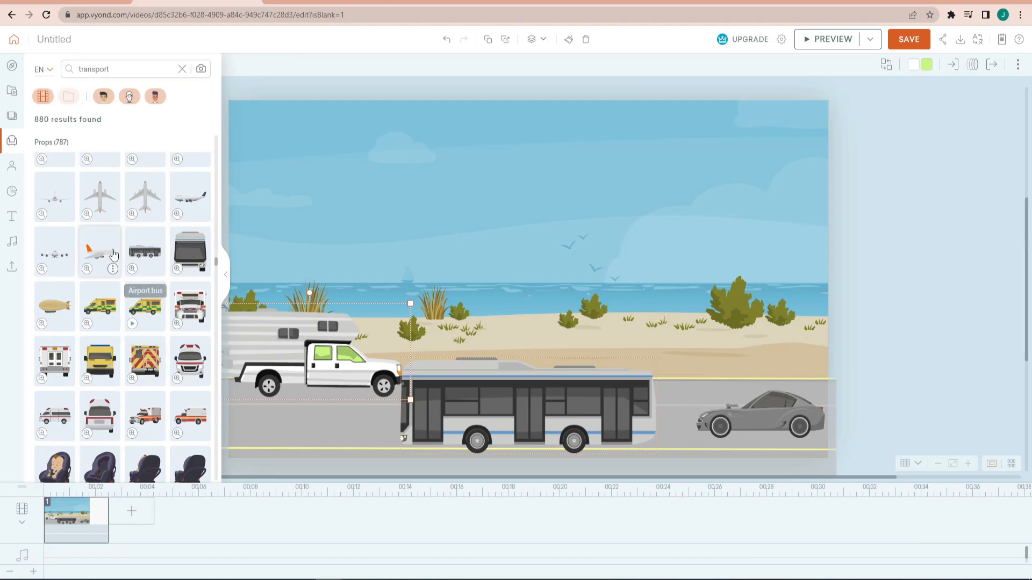
scroll(113, 258, "up", 2)
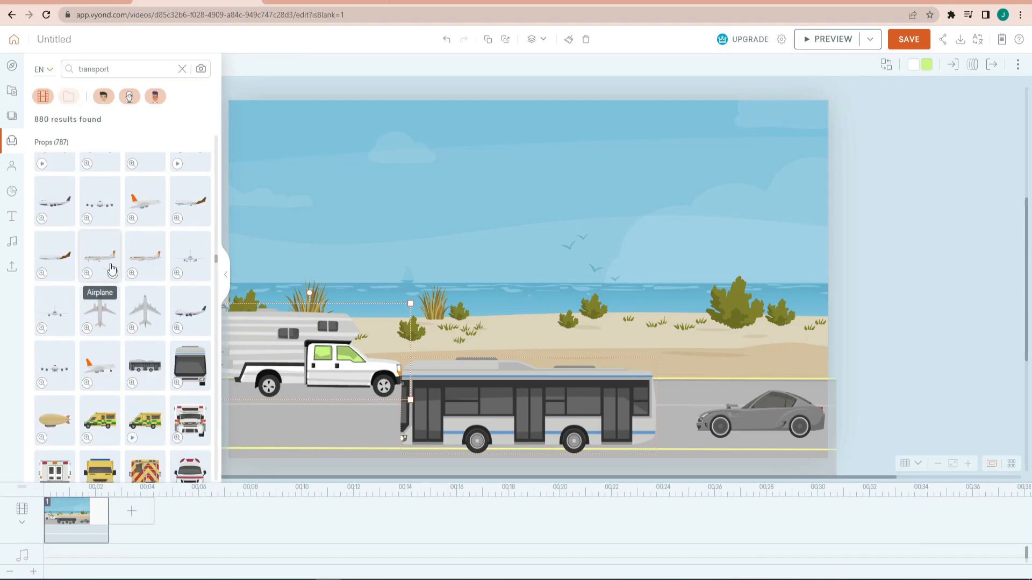
scroll(111, 270, "up", 1)
left_click(195, 250)
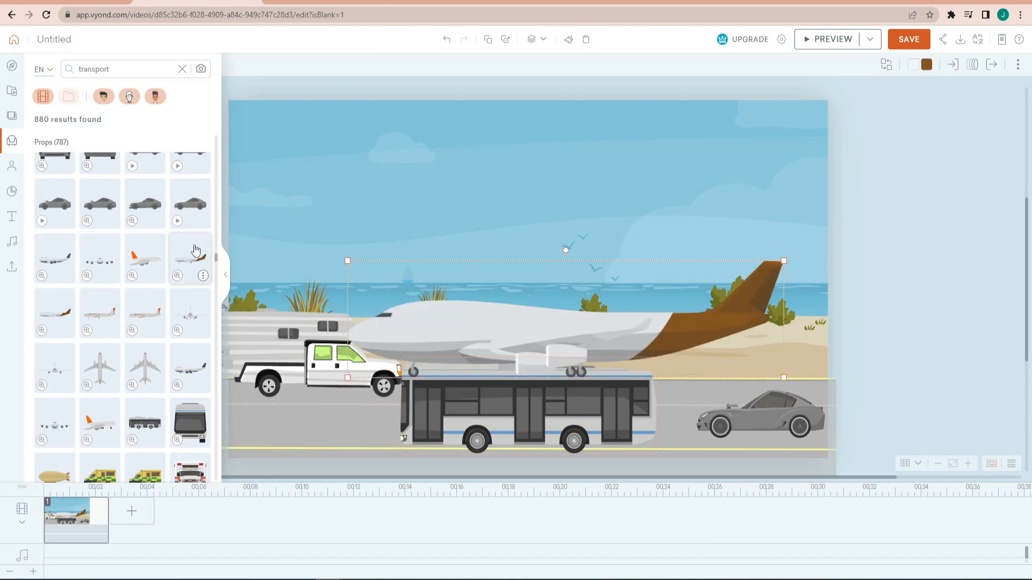
left_click_drag(785, 259, 441, 353)
left_click_drag(364, 365, 721, 244)
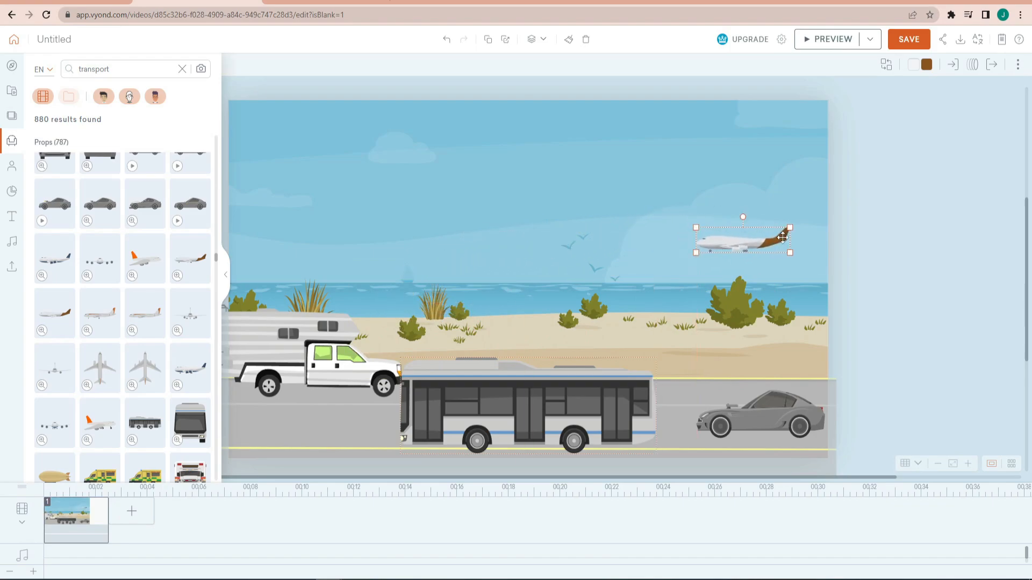
- Shrink the airplane further, tilt it nose-up, and move it near the right edge of the sky
left_click_drag(789, 228, 719, 207)
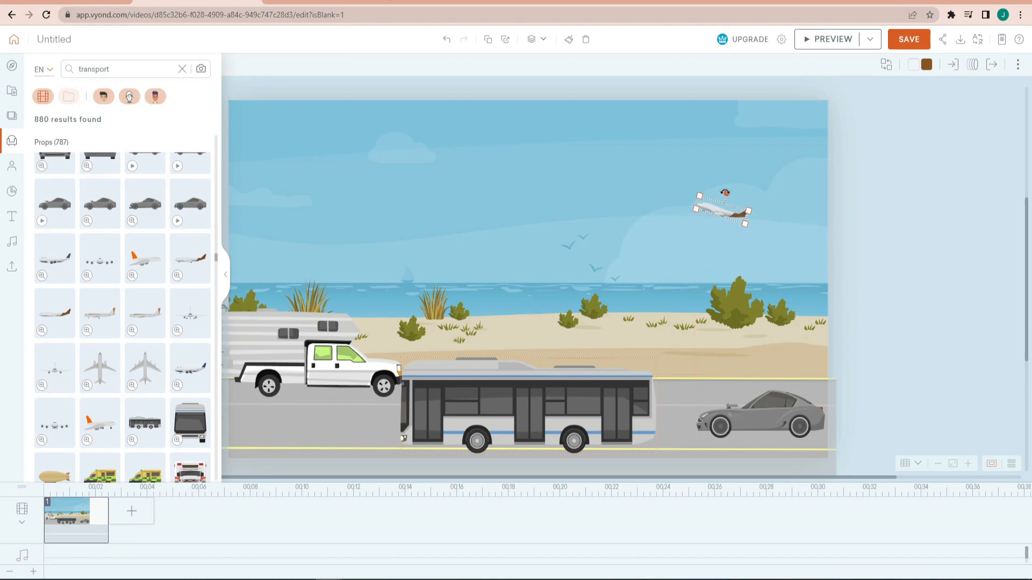
left_click_drag(720, 211, 788, 224)
- Recolour the bus body muted dark red and its stripes bright pink (#FD2087)
left_click(538, 393)
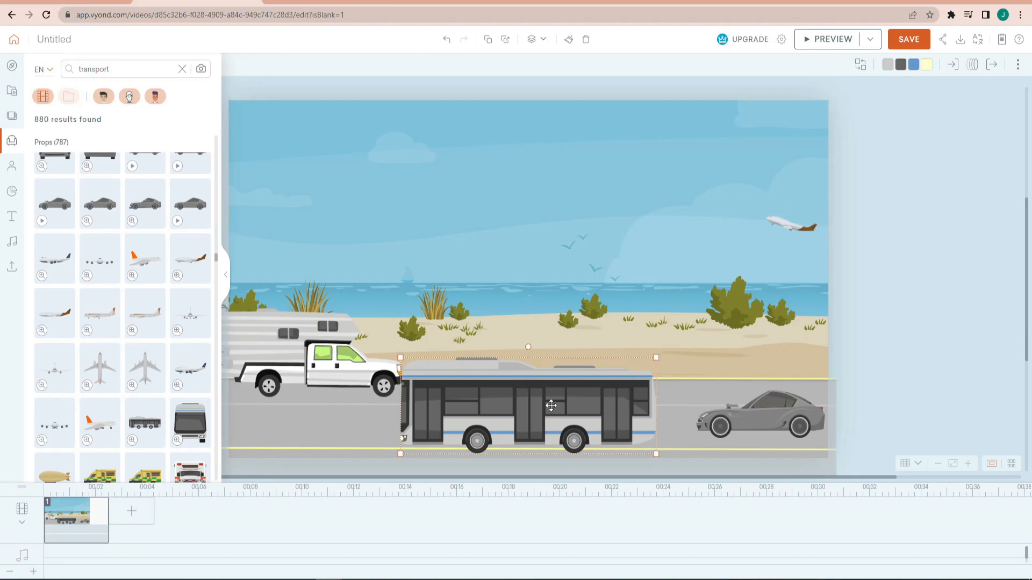
left_click(913, 65)
left_click(912, 117)
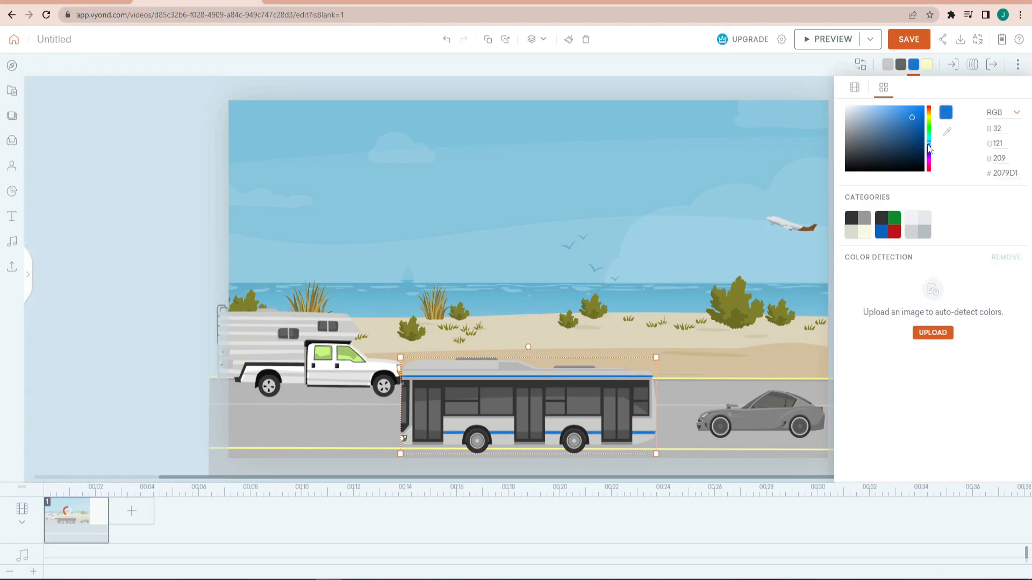
left_click_drag(928, 145, 931, 167)
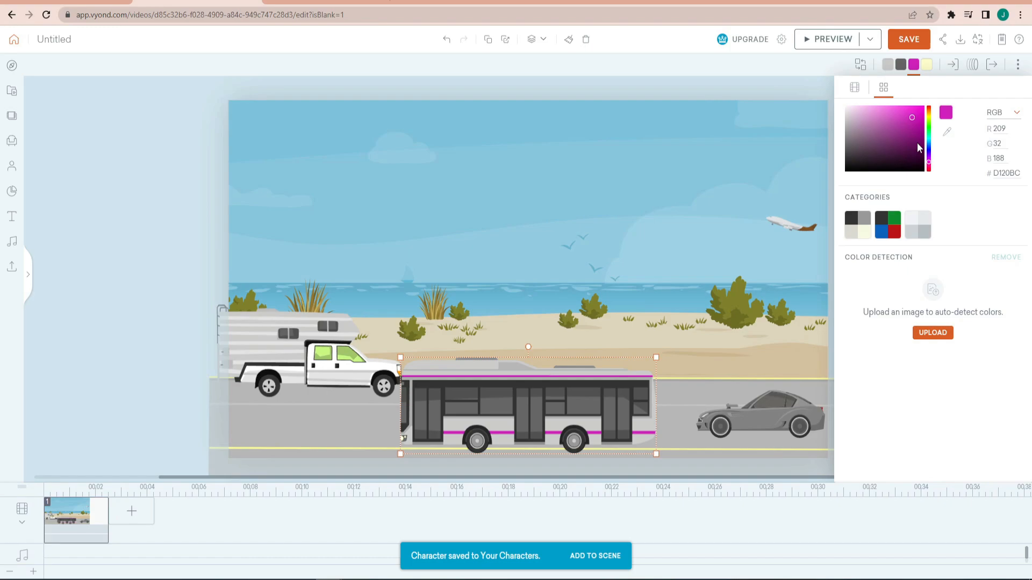
left_click(919, 148)
left_click(887, 65)
left_click(915, 113)
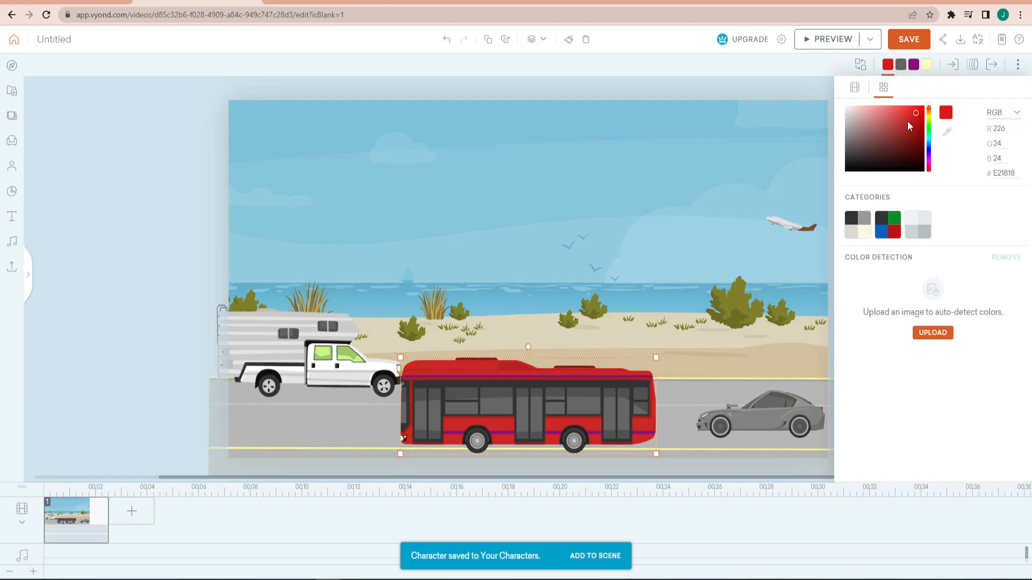
left_click_drag(907, 122, 899, 132)
left_click(913, 65)
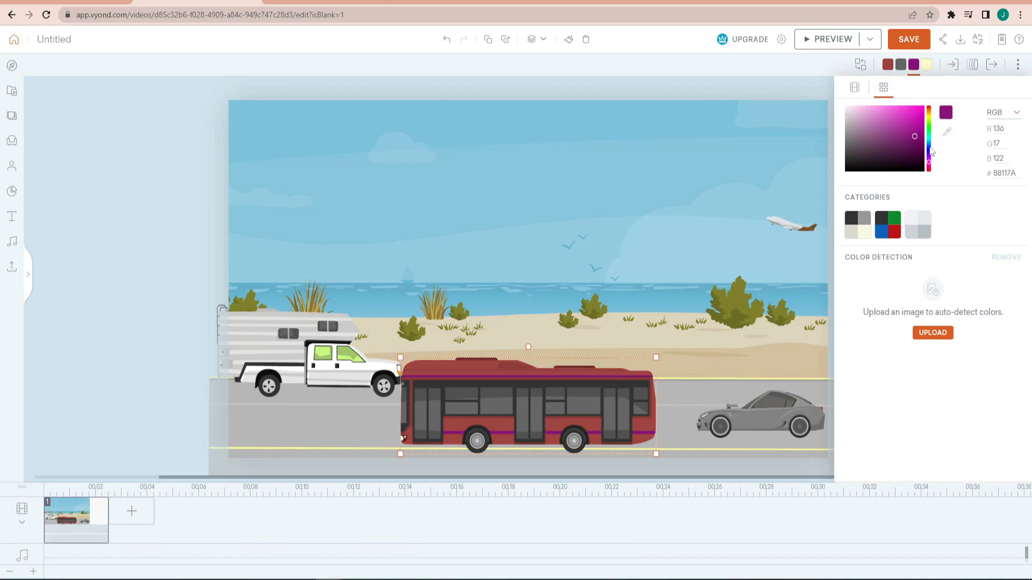
left_click_drag(929, 164, 914, 106)
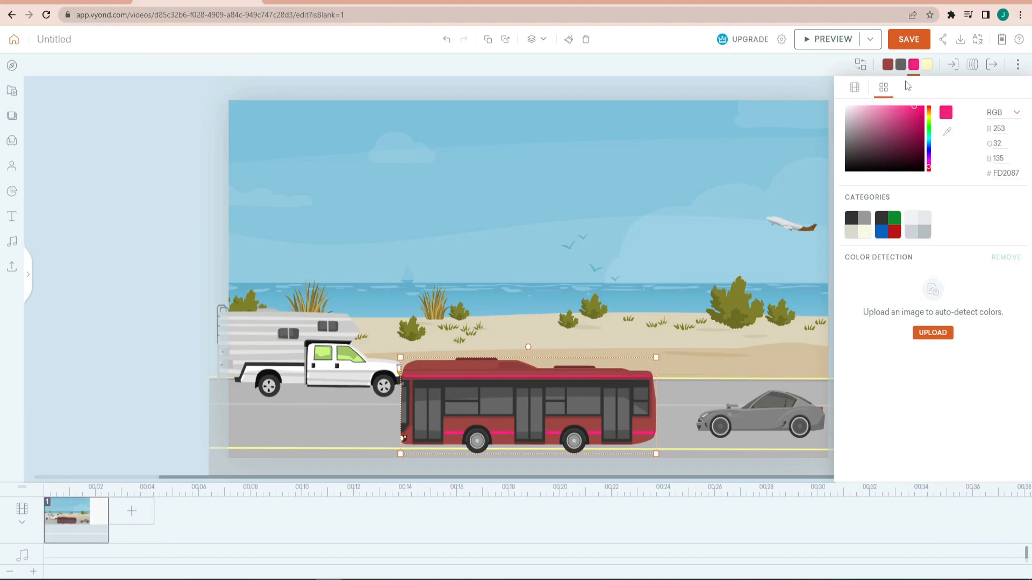
- Set the bus's fourth colour, Color D, to near-black #28280A and its windows to pale pink
left_click(926, 65)
left_click_drag(906, 125, 904, 162)
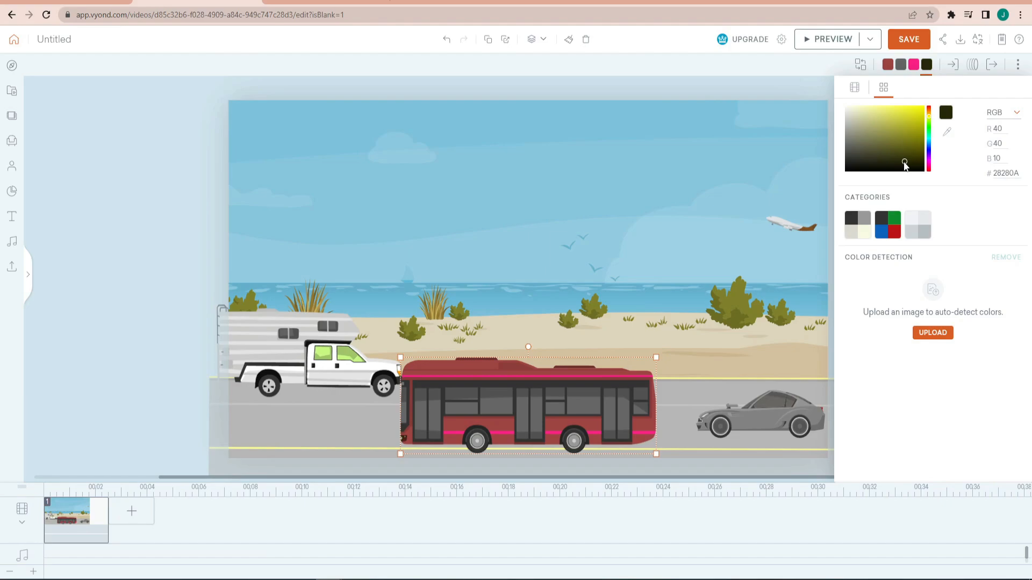
left_click(927, 67)
left_click(900, 65)
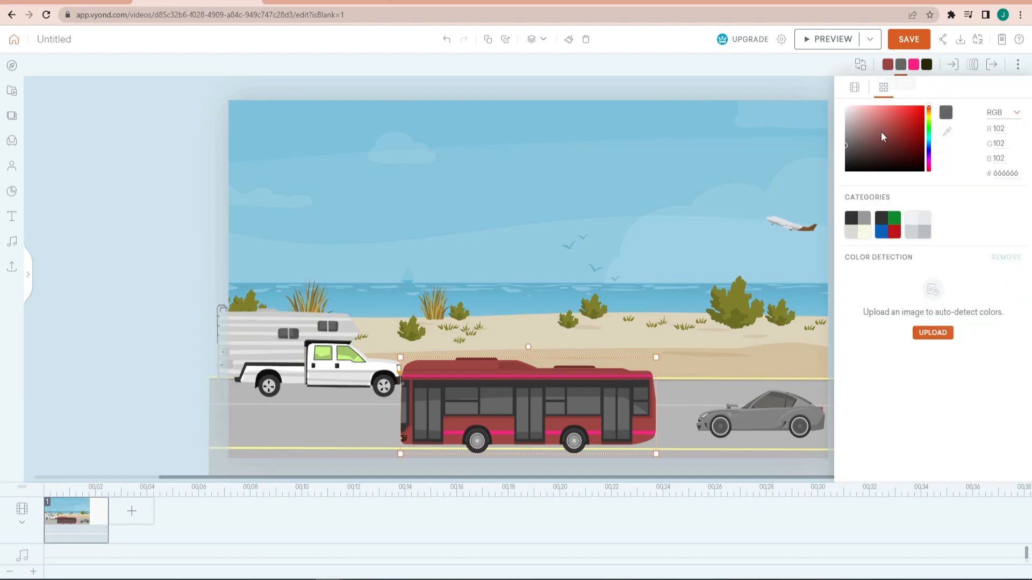
left_click(858, 118)
- Nudge the car slightly down and shift the bus slightly right and up on the road
left_click_drag(784, 408, 782, 411)
left_click_drag(612, 406, 628, 399)
- Recolour the grey car's body dark teal (#1E3A40)
left_click(756, 424)
left_click(911, 112)
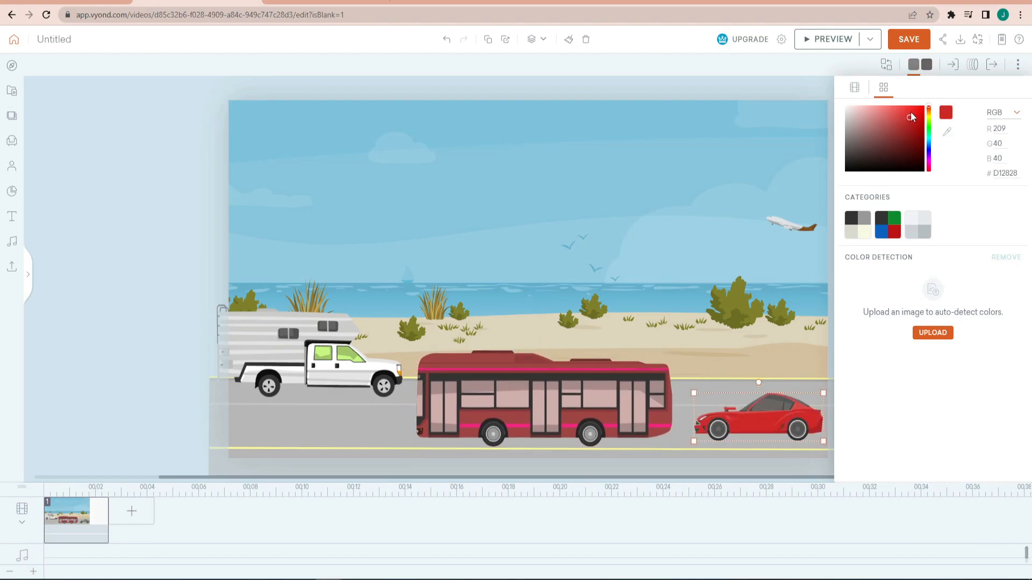
left_click(930, 131)
left_click(929, 140)
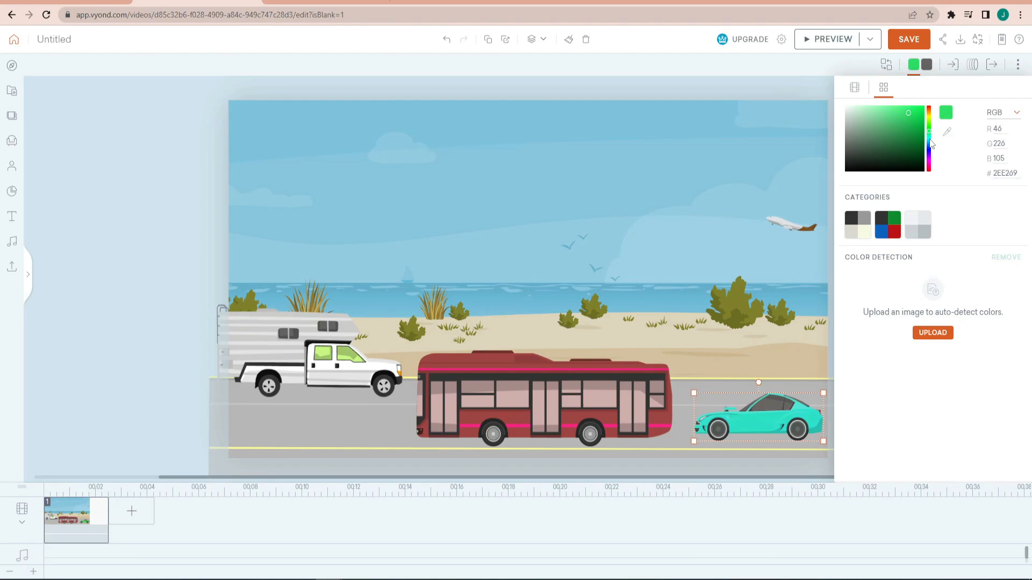
left_click(887, 156)
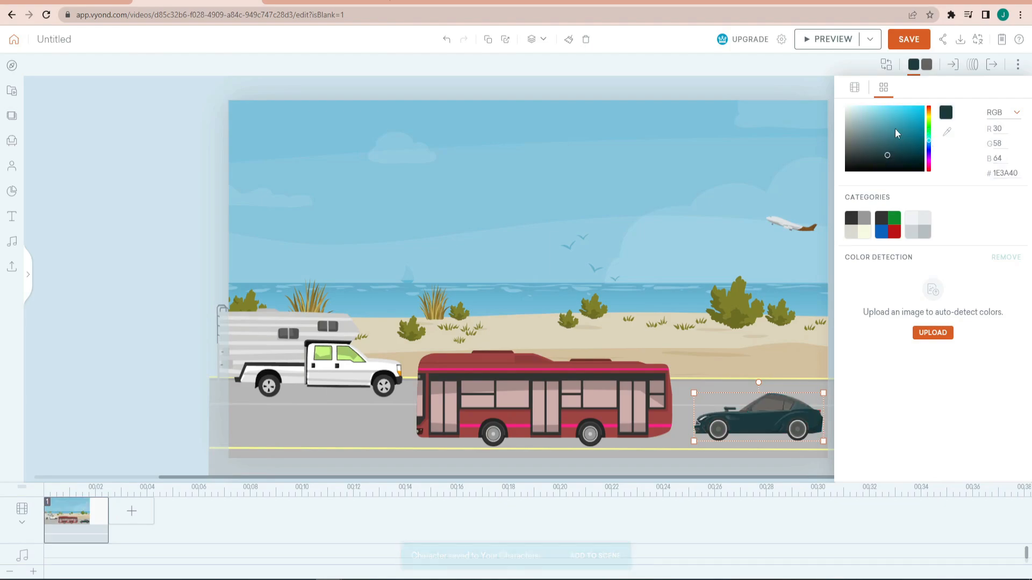
- Recolour the car's windows teal blue
left_click(926, 64)
left_click(903, 121)
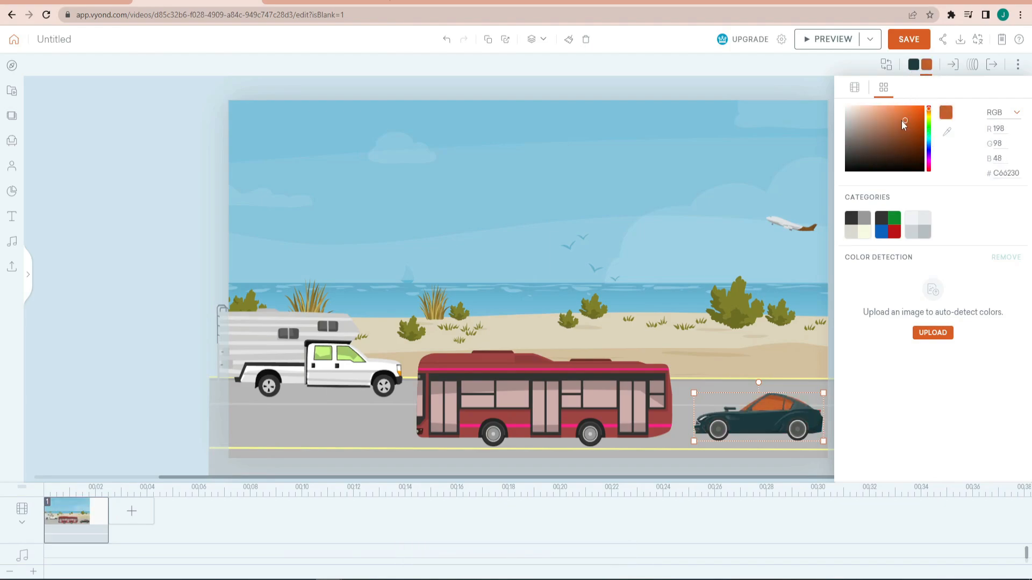
left_click(891, 125)
left_click(910, 136)
left_click(903, 130)
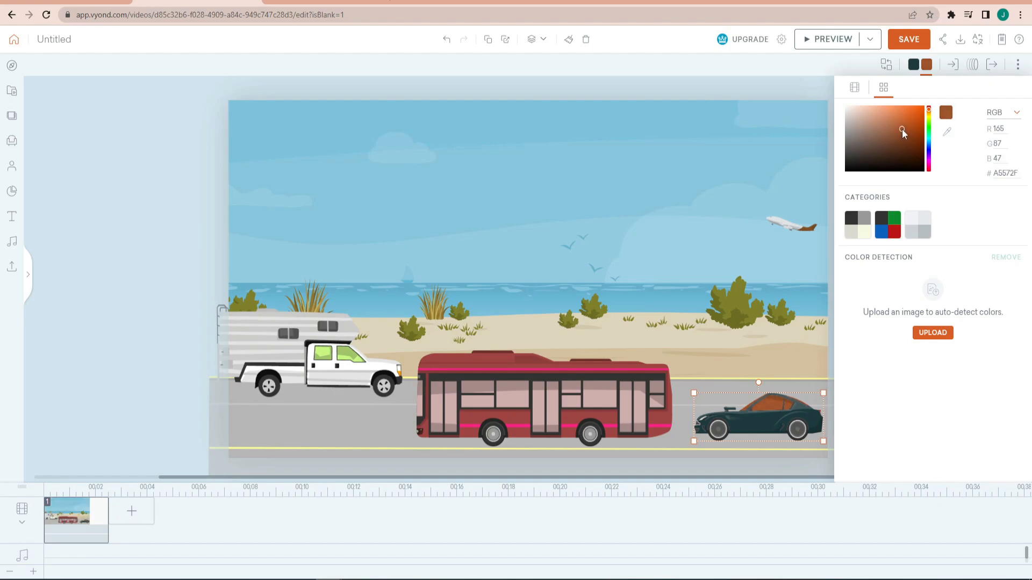
left_click_drag(929, 154, 929, 142)
- Recolour the camper's truck body light teal and its windows dark olive green (#434D35)
left_click(300, 344)
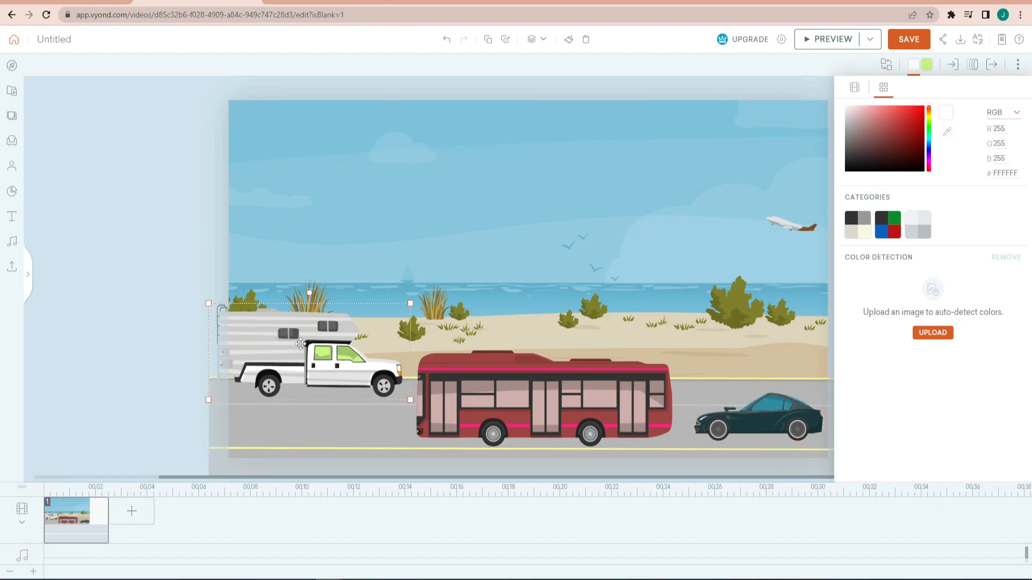
left_click_drag(300, 344, 299, 345)
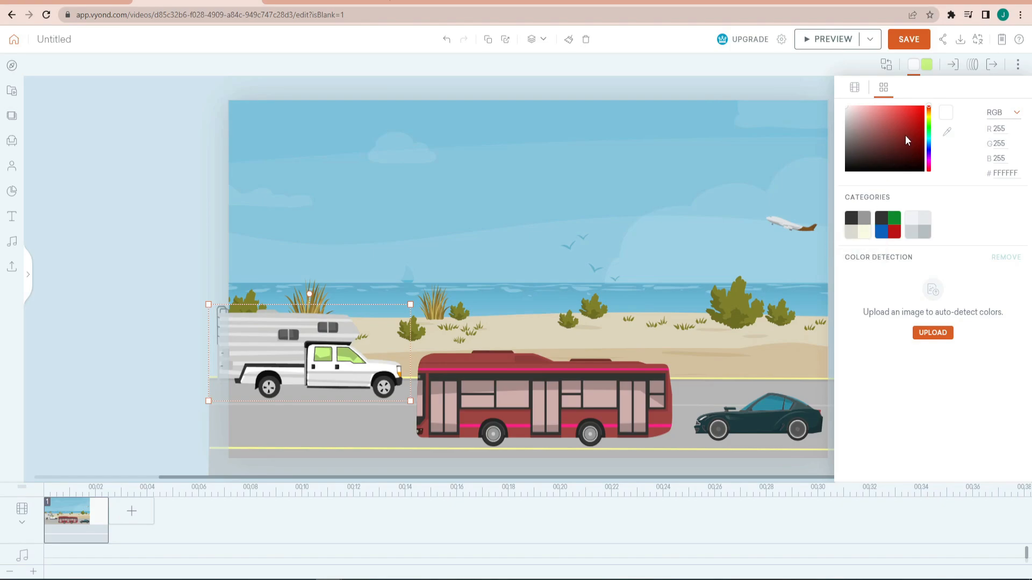
mouse_move(910, 118)
left_mouse_down()
mouse_move(896, 125)
mouse_move(904, 137)
mouse_move(872, 127)
mouse_move(928, 126)
mouse_move(929, 139)
mouse_move(894, 131)
mouse_move(869, 152)
left_mouse_up()
left_click(925, 67)
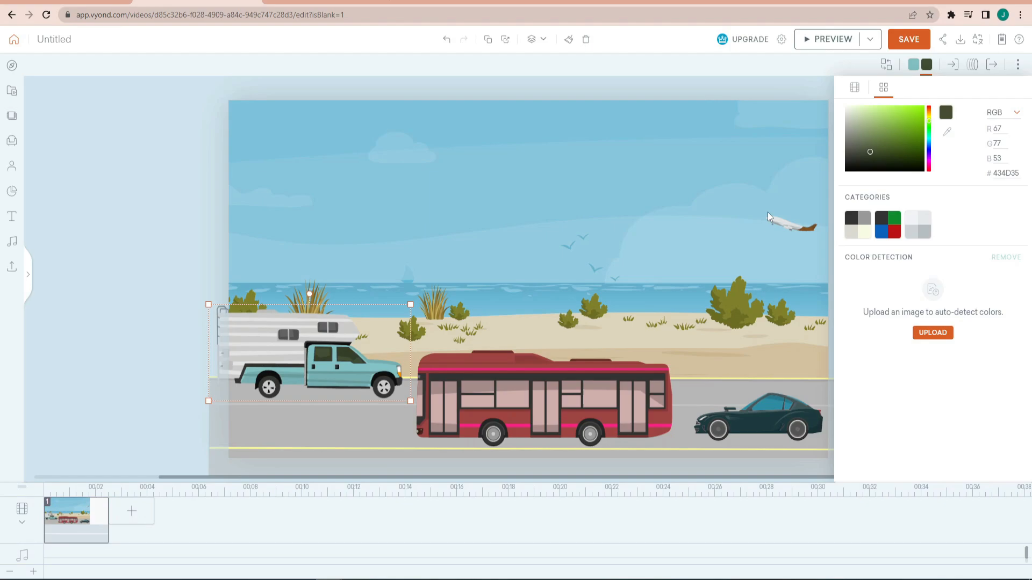
- Give the car a straight Line - Horizontal motion path heading left
left_click(772, 434)
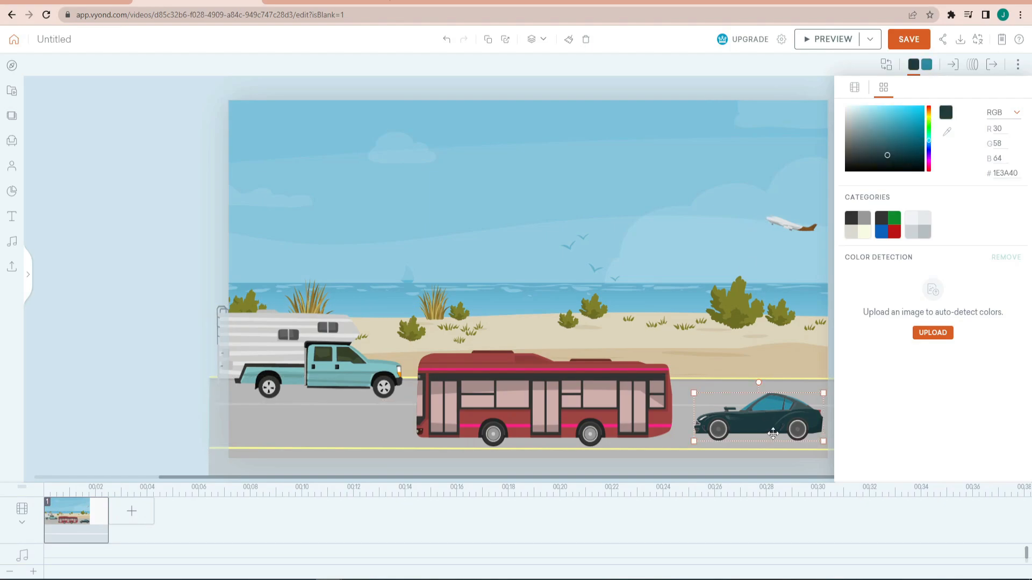
left_click(973, 66)
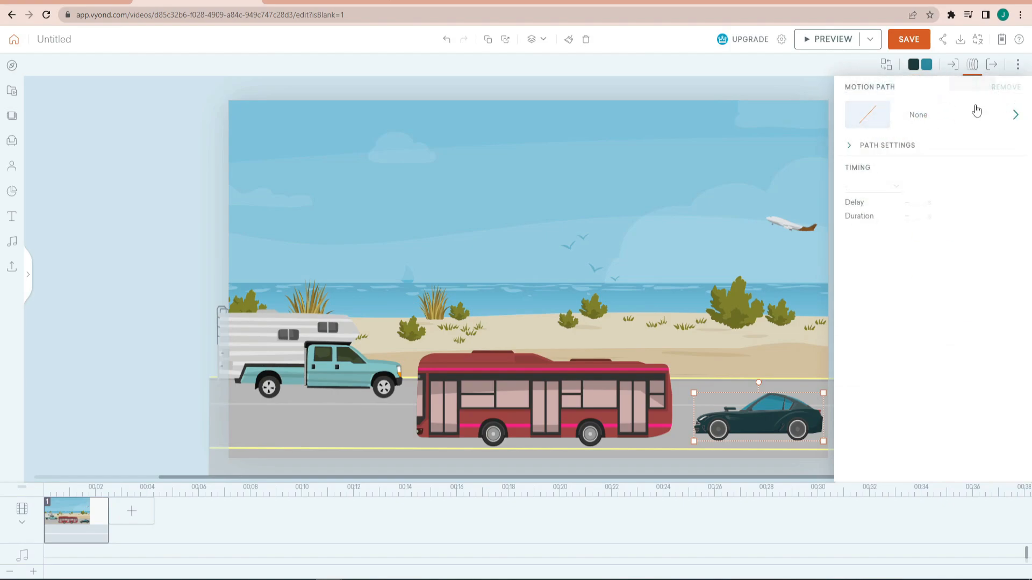
left_click(976, 118)
left_click(910, 189)
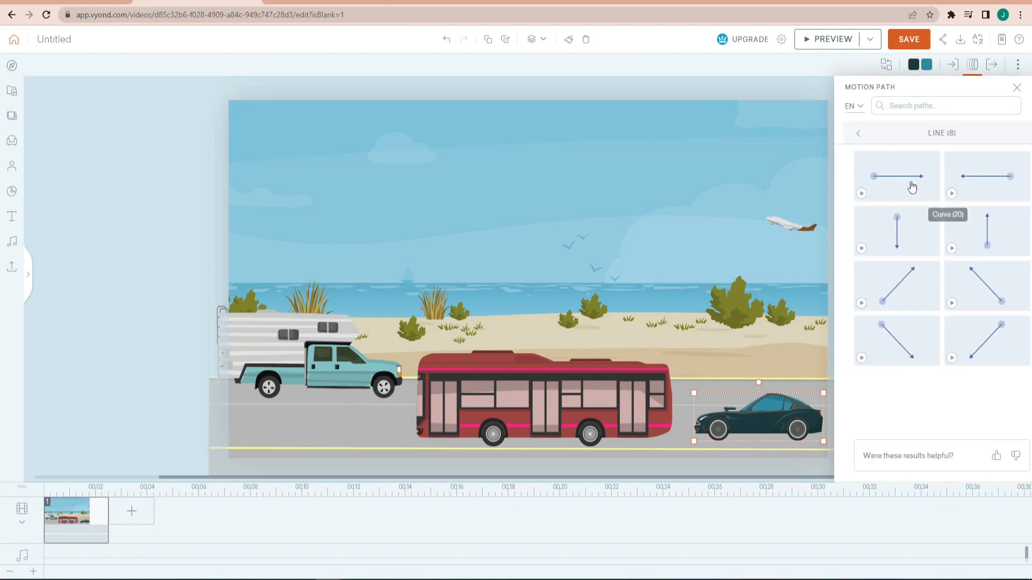
left_click(912, 185)
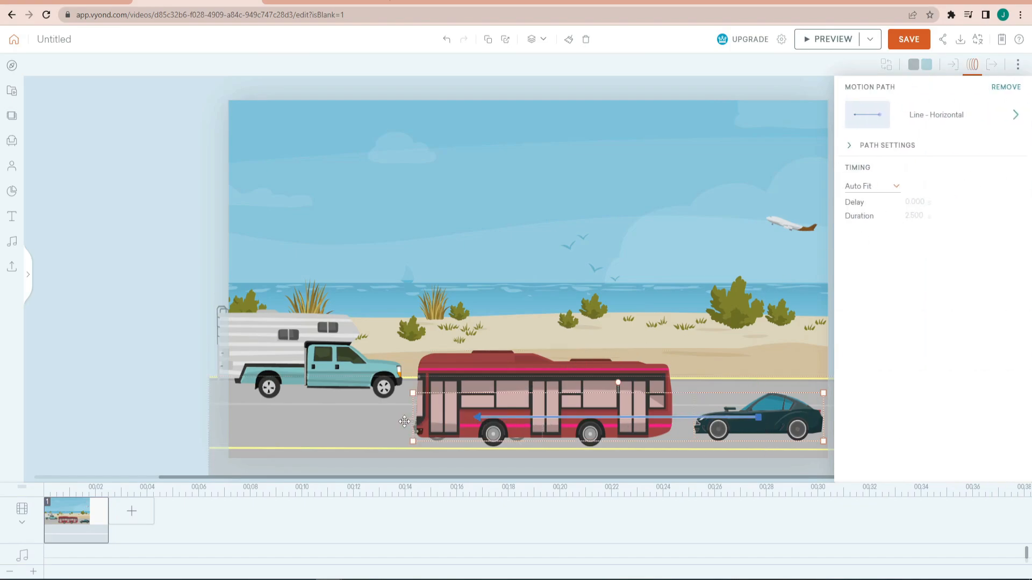
- Lengthen the first scene on the timeline to about 4.1 seconds
left_click(102, 518)
left_click_drag(109, 522, 149, 515)
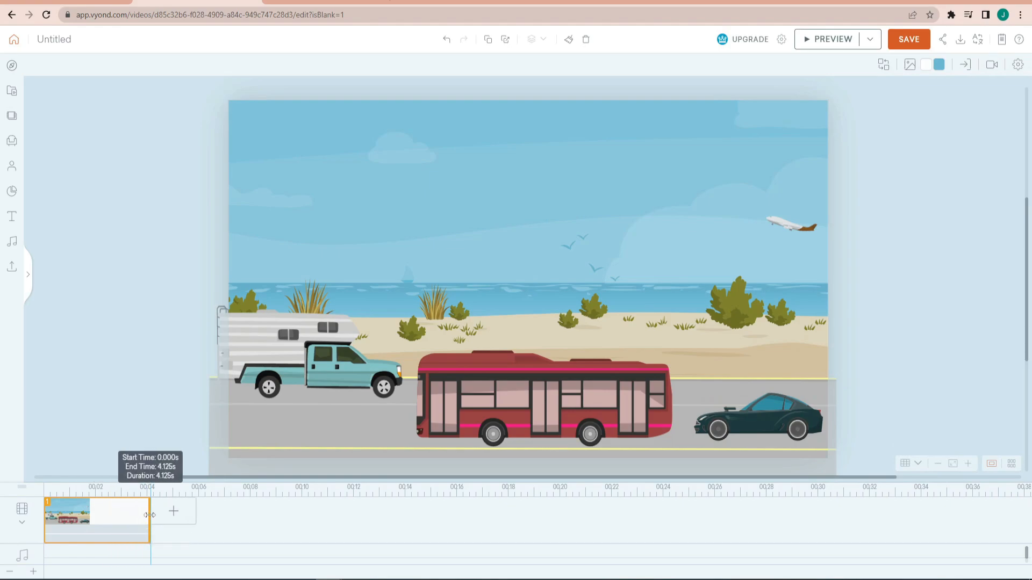
- Give the bus a straight Line - Horizontal motion path heading left
left_click(621, 395)
left_click(972, 65)
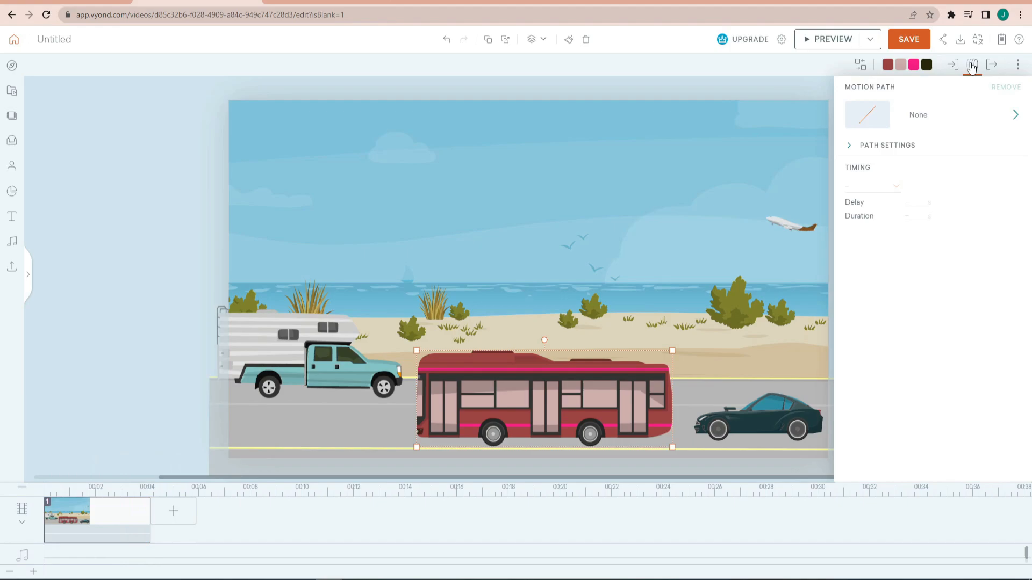
left_click(996, 113)
left_click(887, 174)
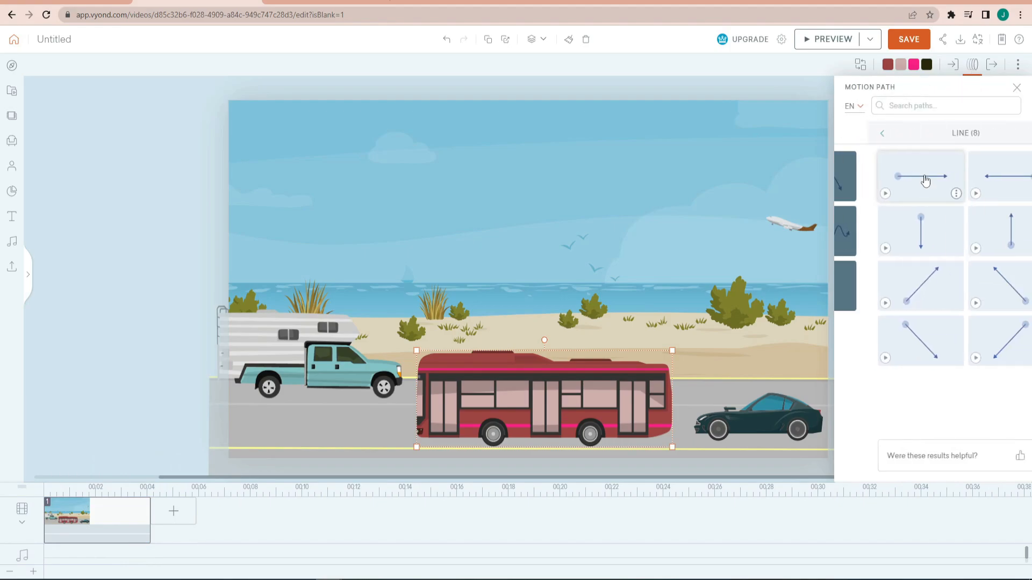
left_click(976, 172)
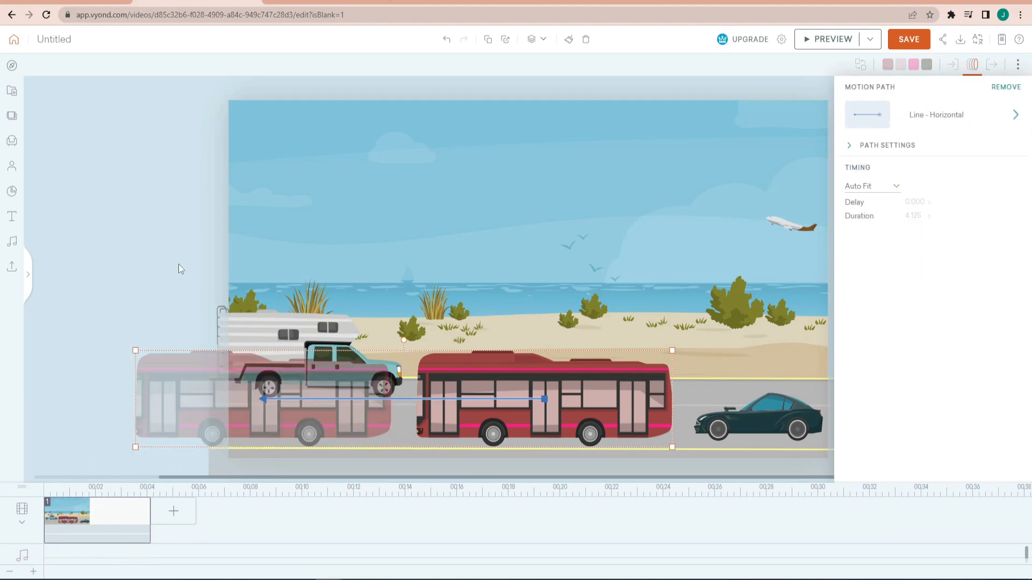
- Give the camper a straight Line - Horizontal motion path heading right
left_click(289, 329)
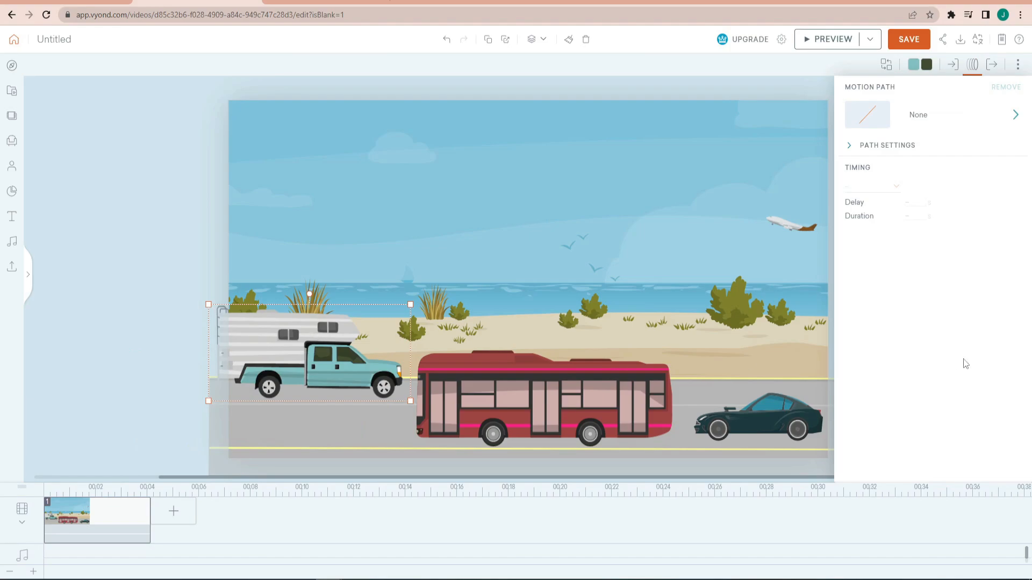
left_click(971, 121)
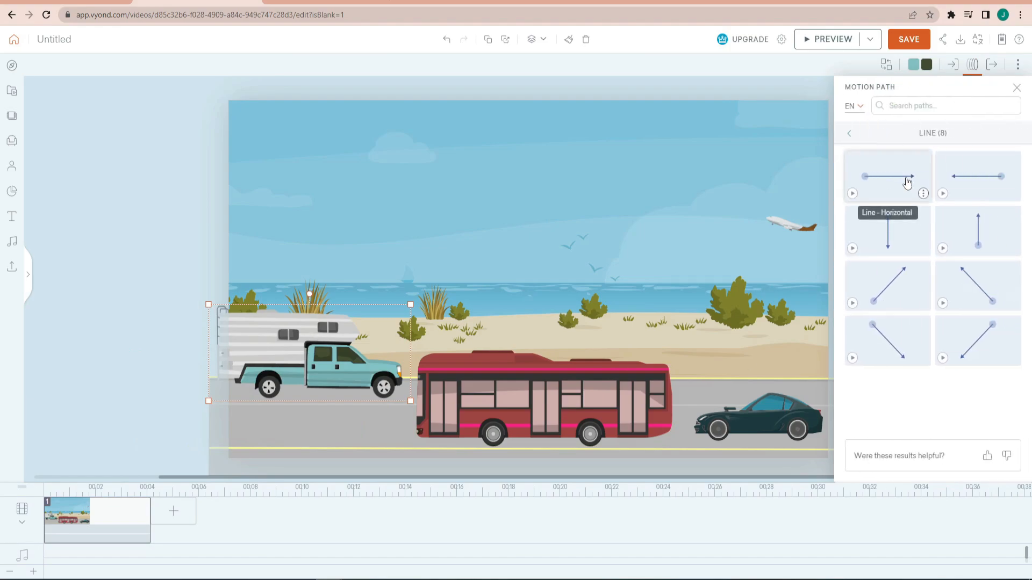
left_click(908, 179)
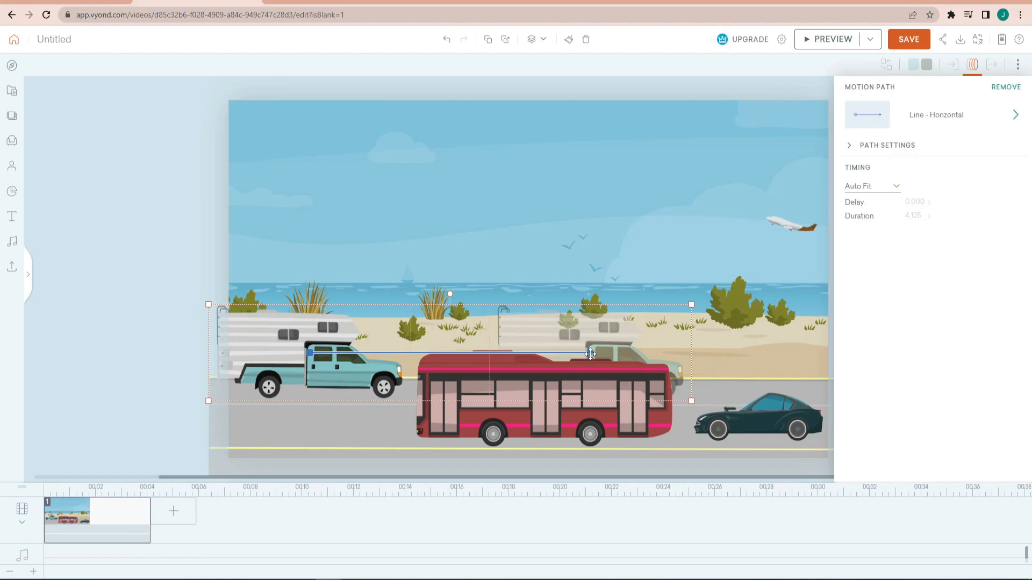
- Shift the camper slightly right and extend its motion path's end point to above the car
left_click_drag(590, 353, 618, 353)
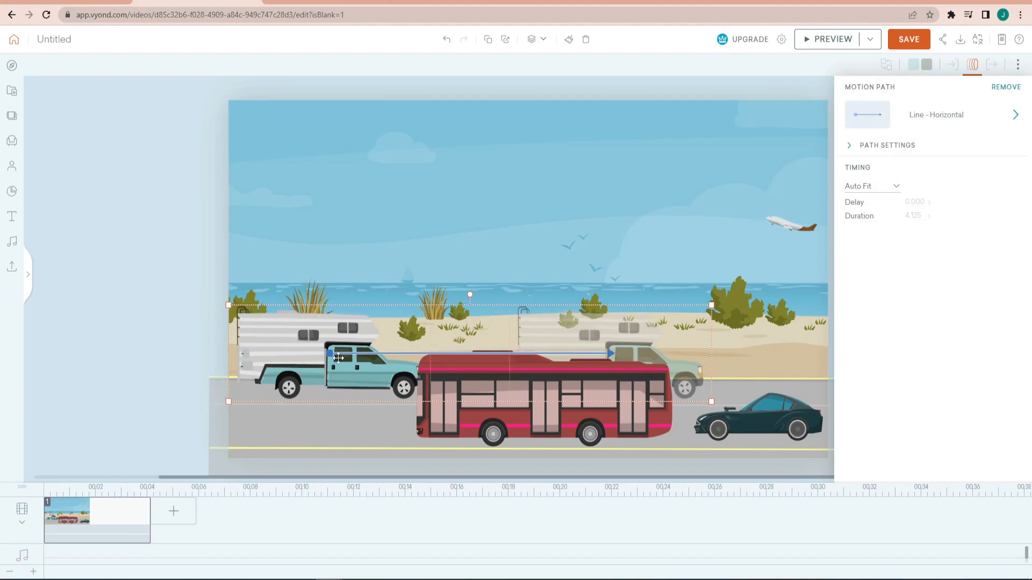
left_click(394, 234)
left_click(343, 367)
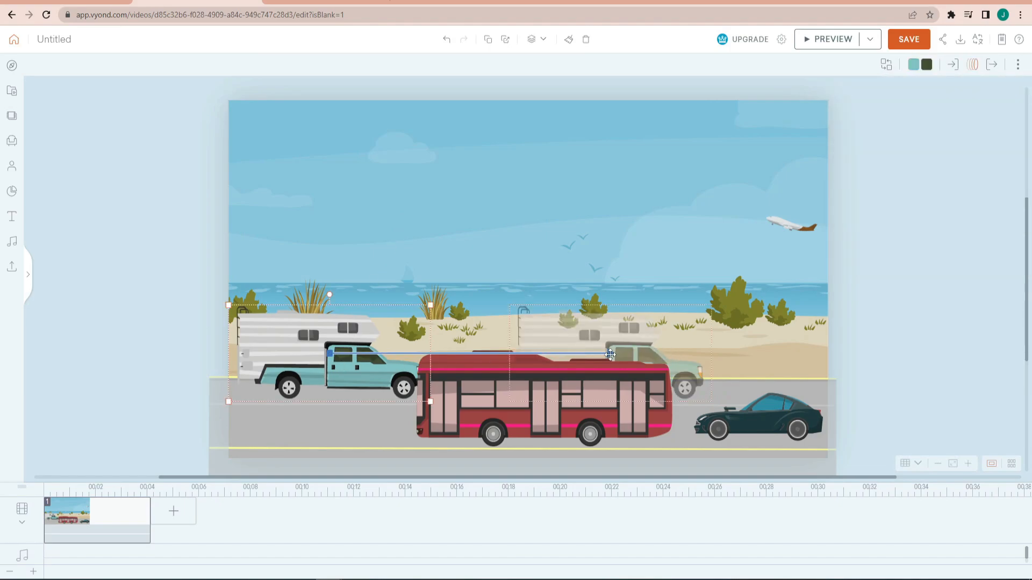
left_click_drag(610, 355, 704, 351)
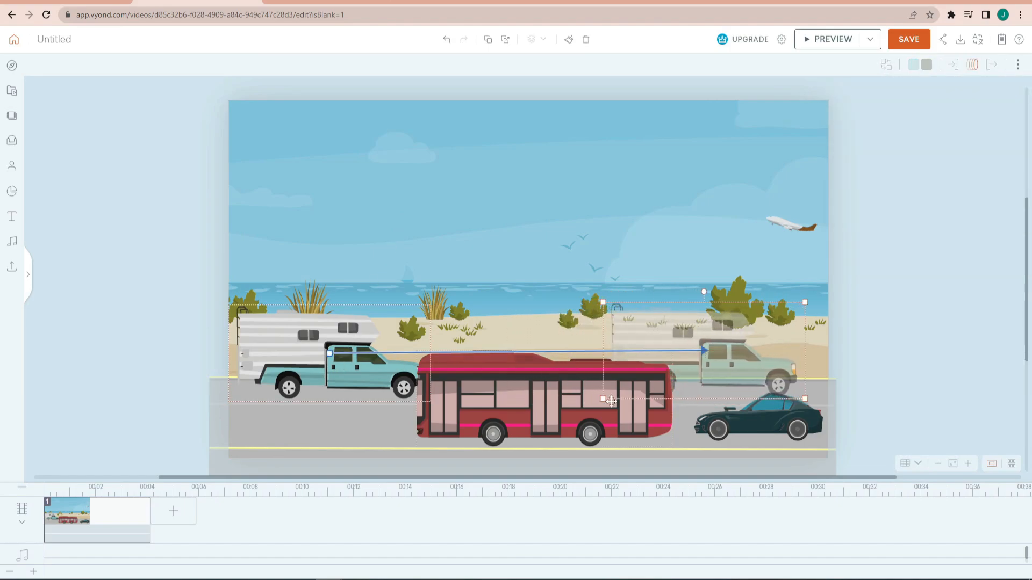
- Extend the end point of the bus's motion path farther left, beyond the scene's left edge
left_click(632, 416)
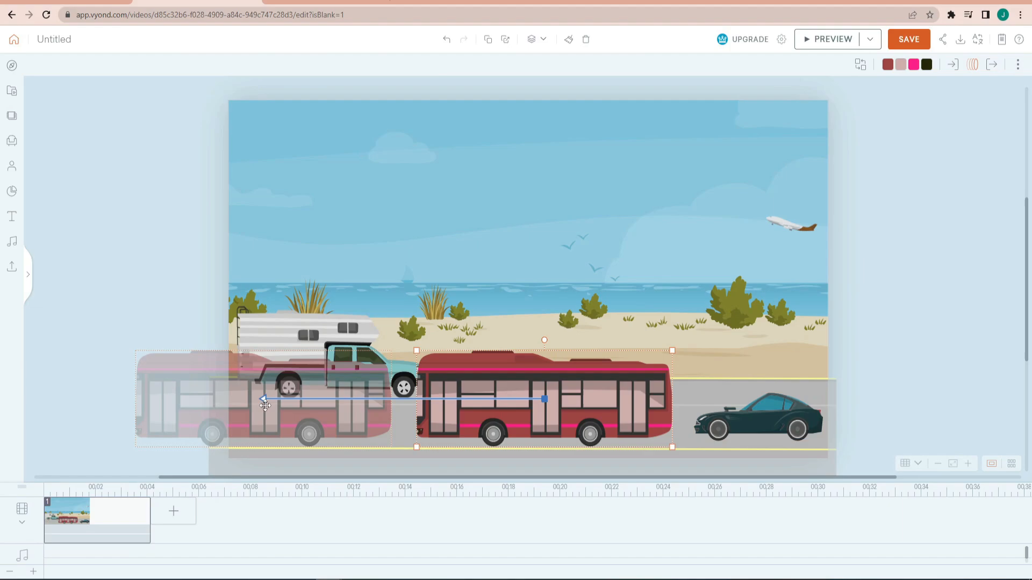
left_click_drag(264, 399, 202, 400)
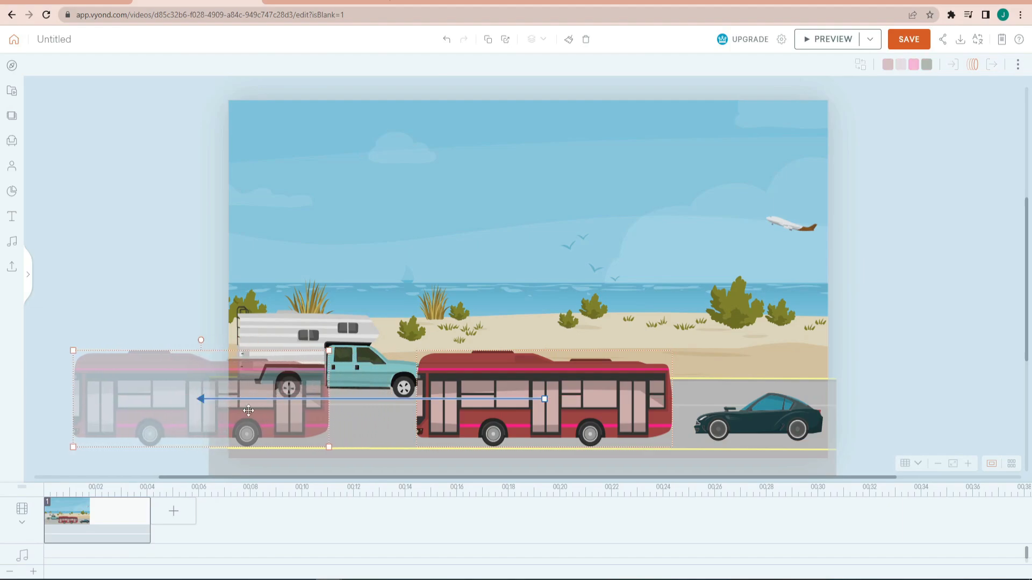
left_click(939, 312)
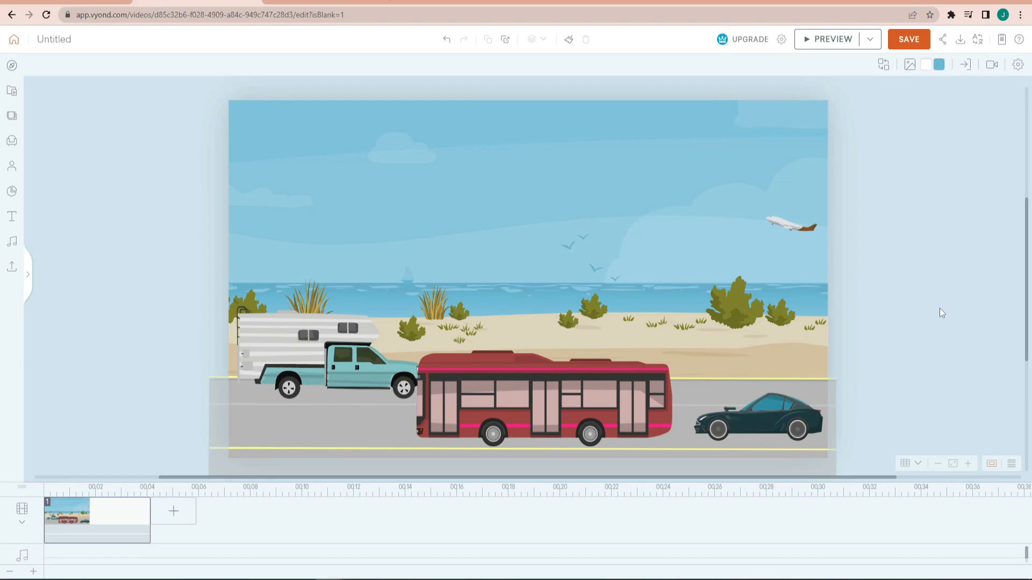
- Shorten the car's motion path slightly by shifting its end point a little to the right, over the bus
left_click(759, 414)
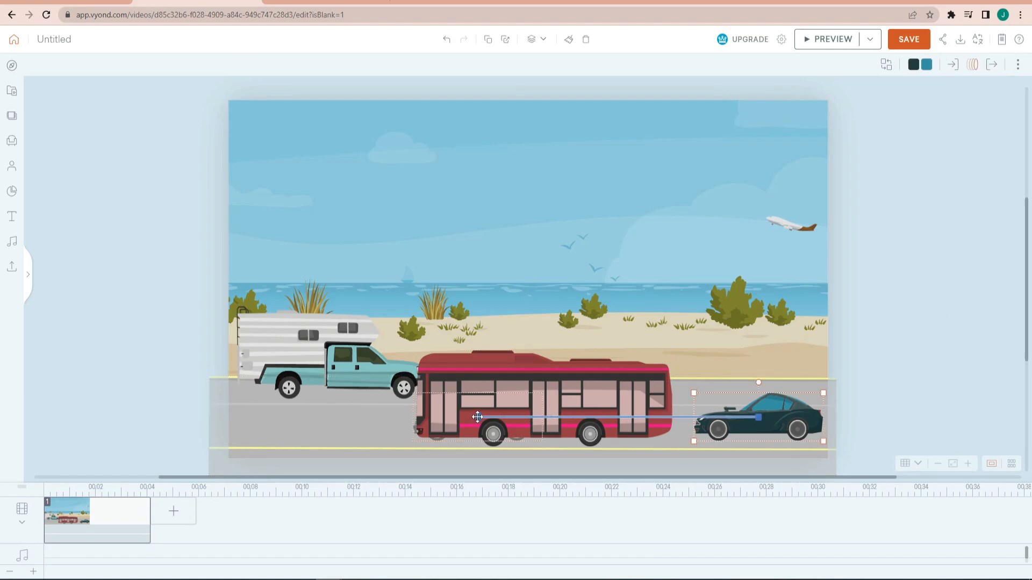
left_click_drag(478, 417, 504, 418)
left_click(948, 223)
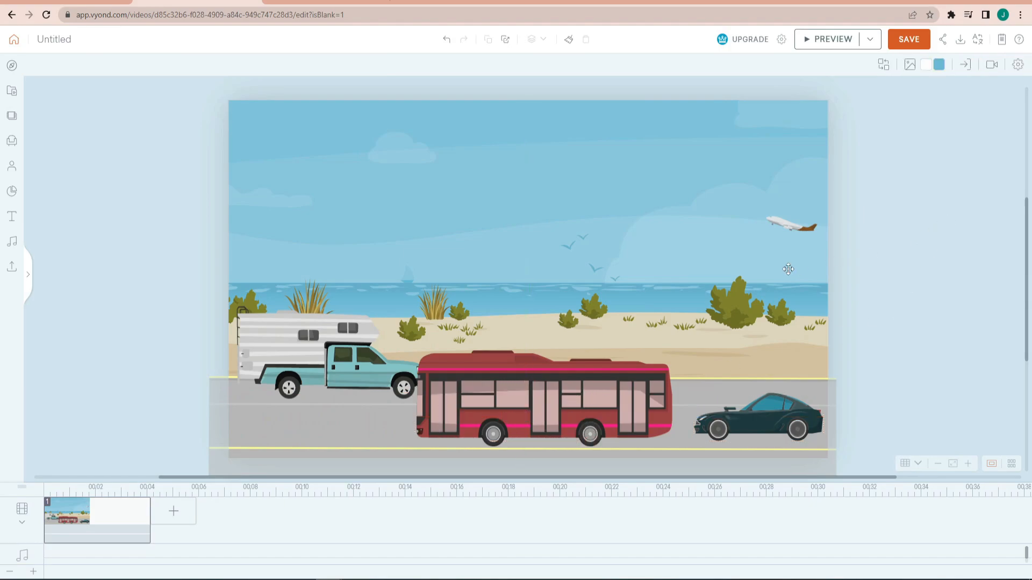
- Recolour the airplane with a blue tail and a white body
left_click(793, 227)
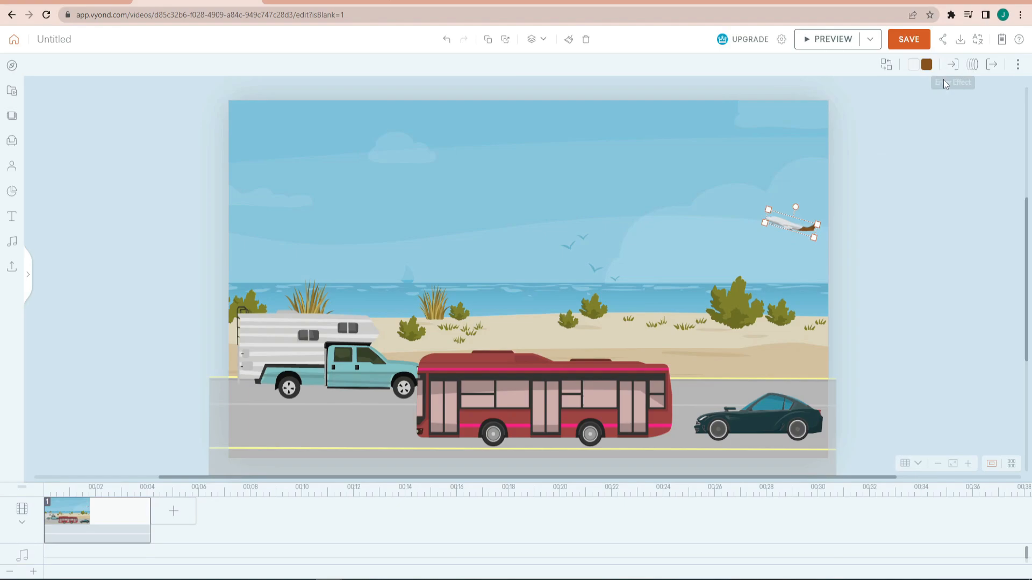
left_click(926, 64)
left_click(899, 158)
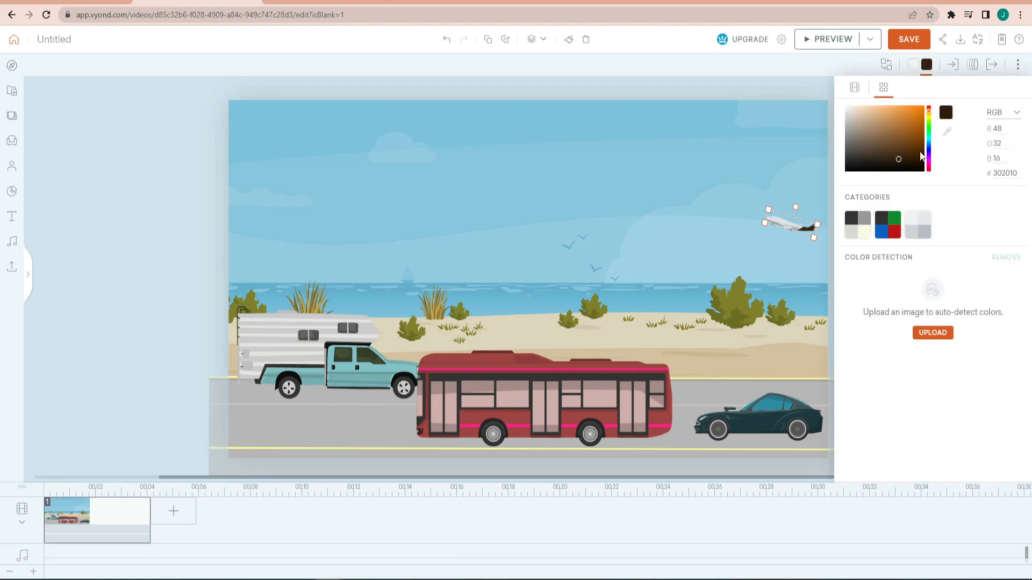
left_click(930, 144)
left_click(930, 148)
left_click_drag(914, 130, 845, 106)
left_click(913, 64)
- Give the airplane a Line - Diagonal motion path heading up and to the left
left_click(972, 64)
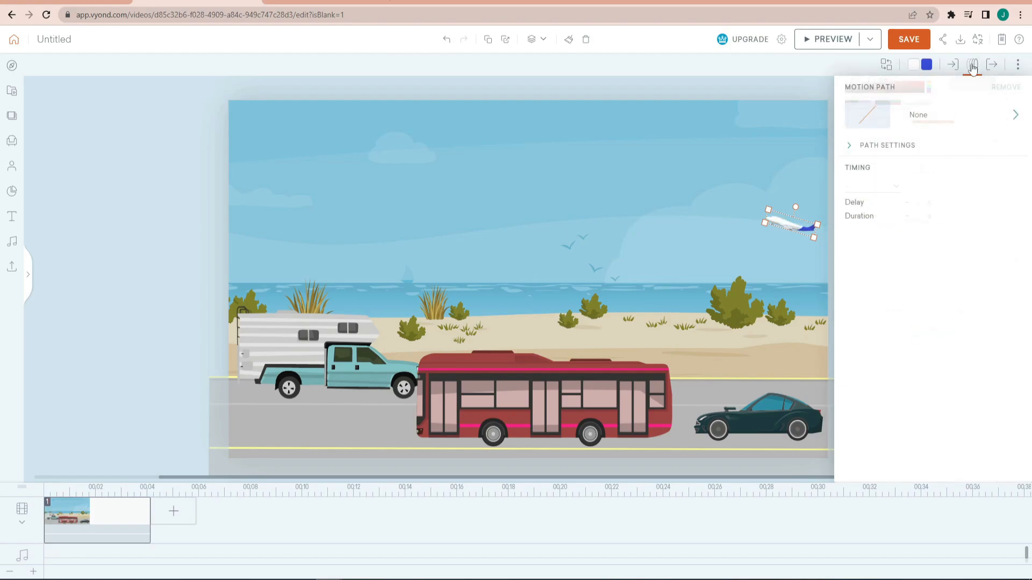
left_click(968, 124)
left_click(884, 180)
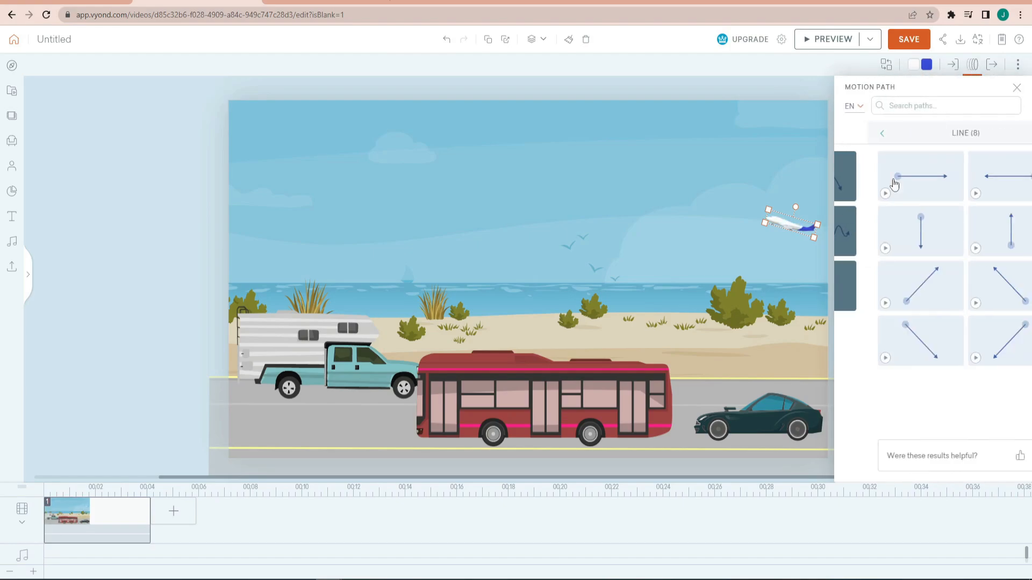
left_click(967, 283)
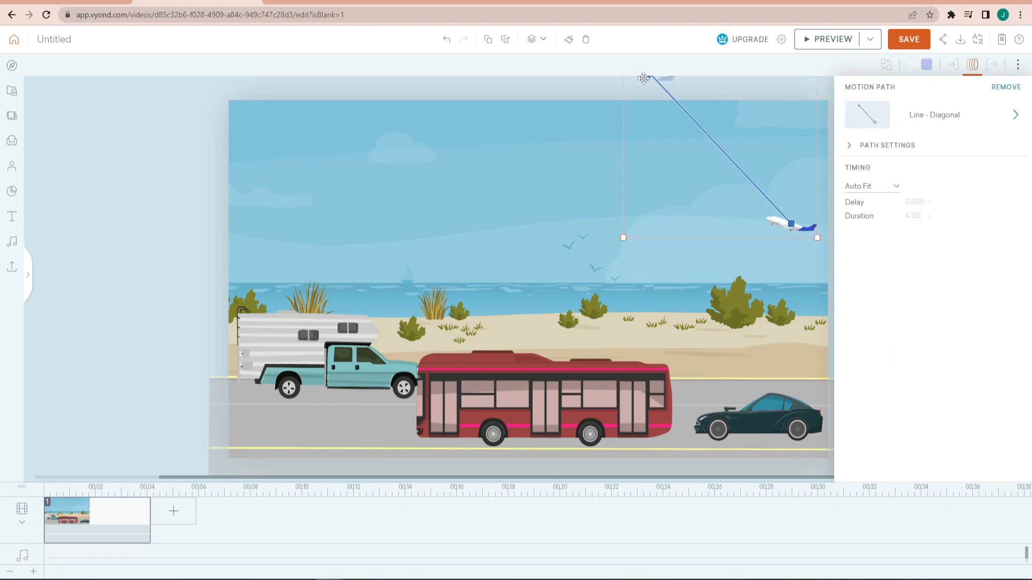
- Lower the airplane's diagonal motion path and rotate it slightly so it ends just inside the scene's upper edge
mouse_move(644, 79)
left_mouse_down()
mouse_move(632, 82)
mouse_move(641, 89)
left_mouse_up()
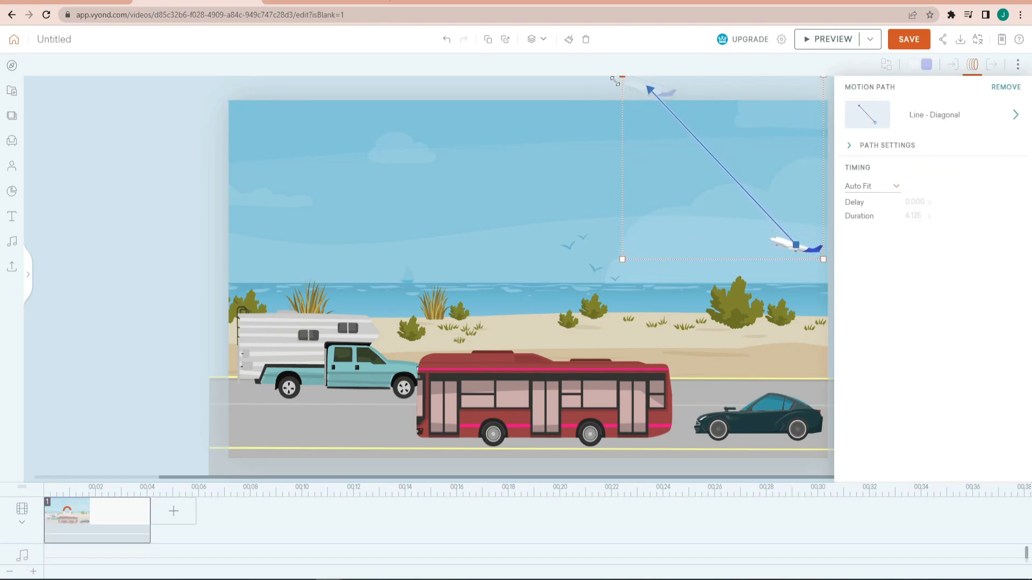
mouse_move(730, 79)
left_mouse_down()
mouse_move(718, 84)
mouse_move(730, 84)
left_mouse_up()
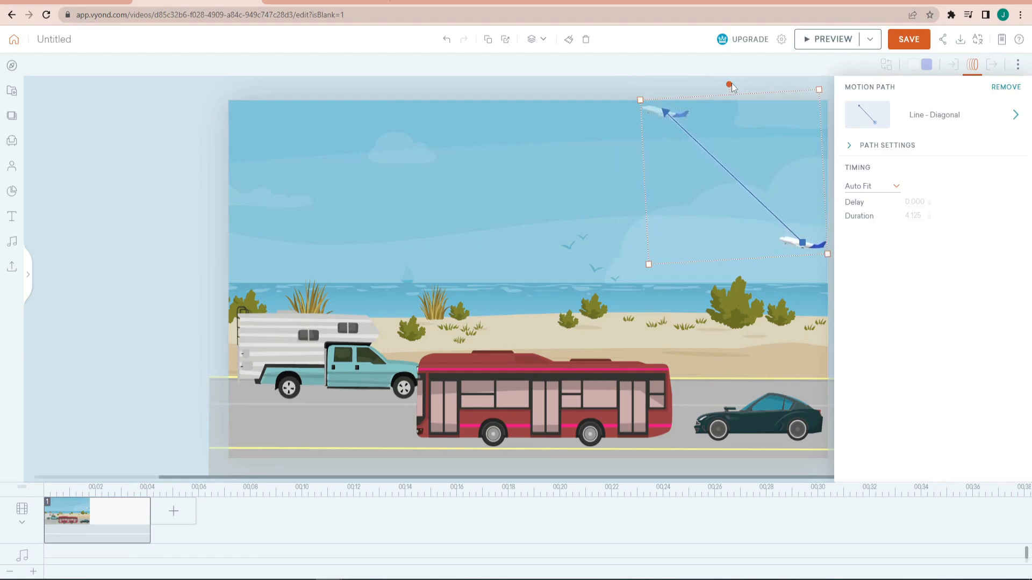
left_click(634, 79)
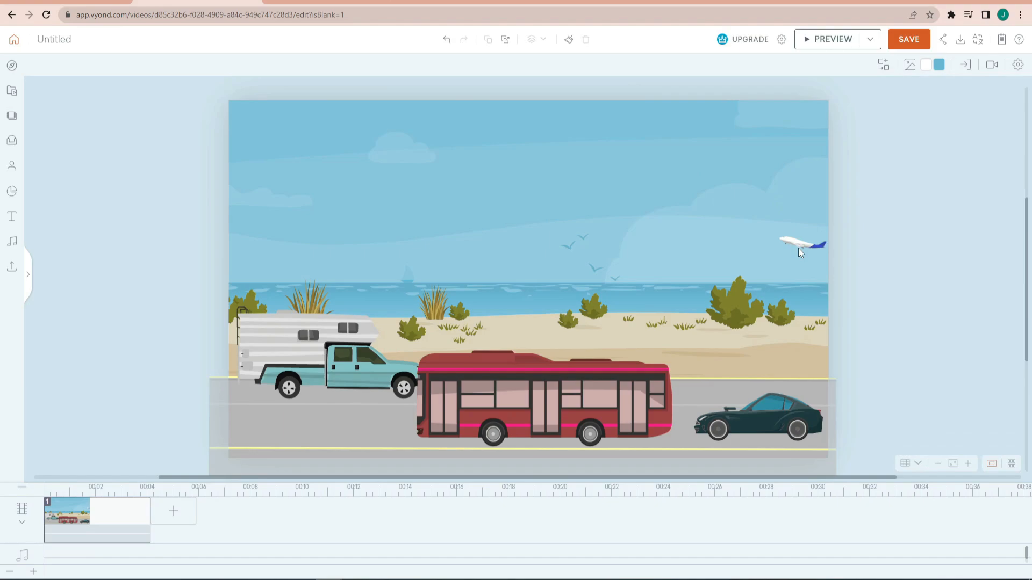
- Preview the scene to check the movement of the car, bus, camper and airplane, replay it, and exit the preview
left_click(827, 48)
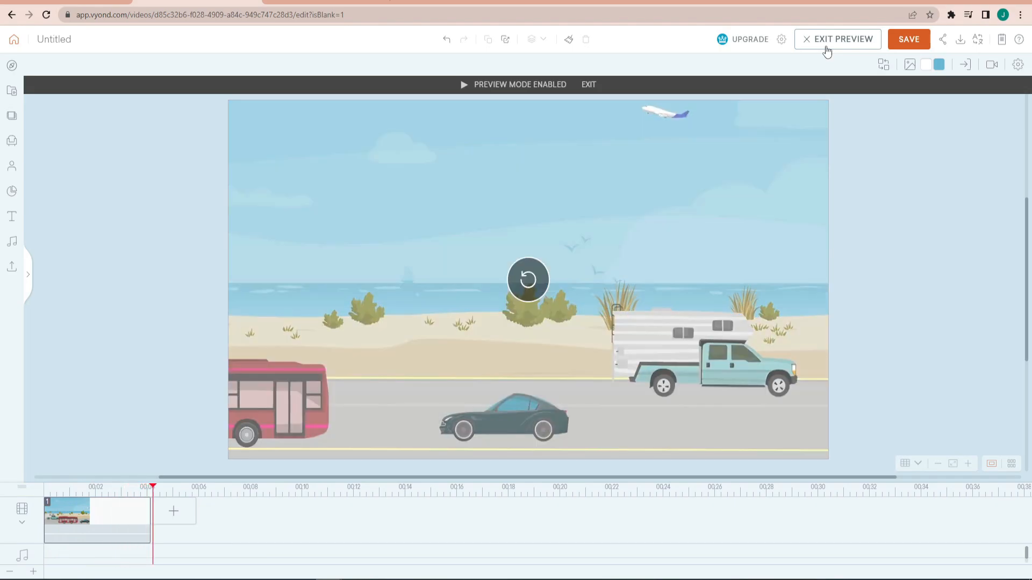
left_click(546, 292)
left_click(544, 293)
left_click(921, 208)
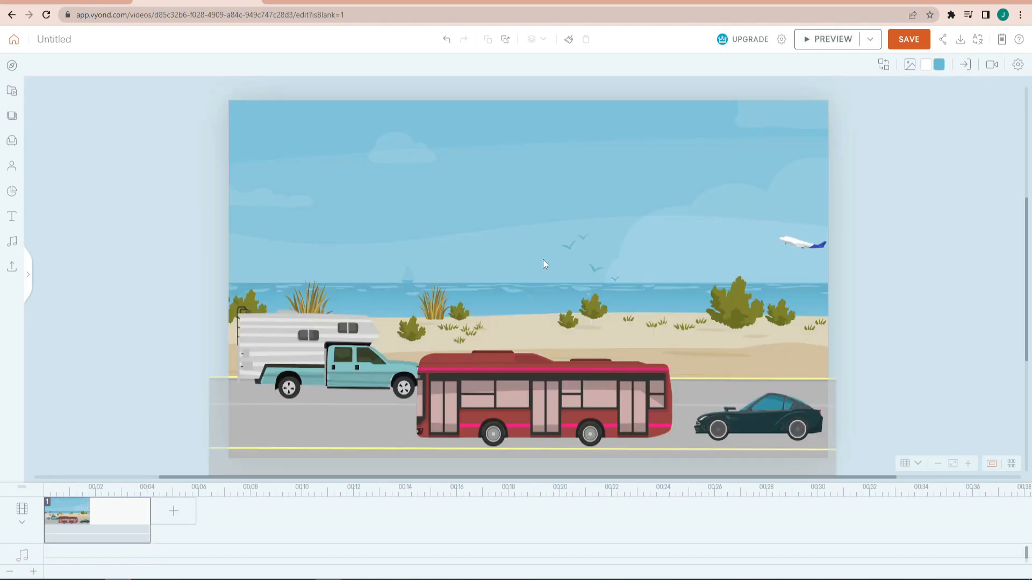
- Add a camera to the scene and give it a camera movement
left_click(993, 66)
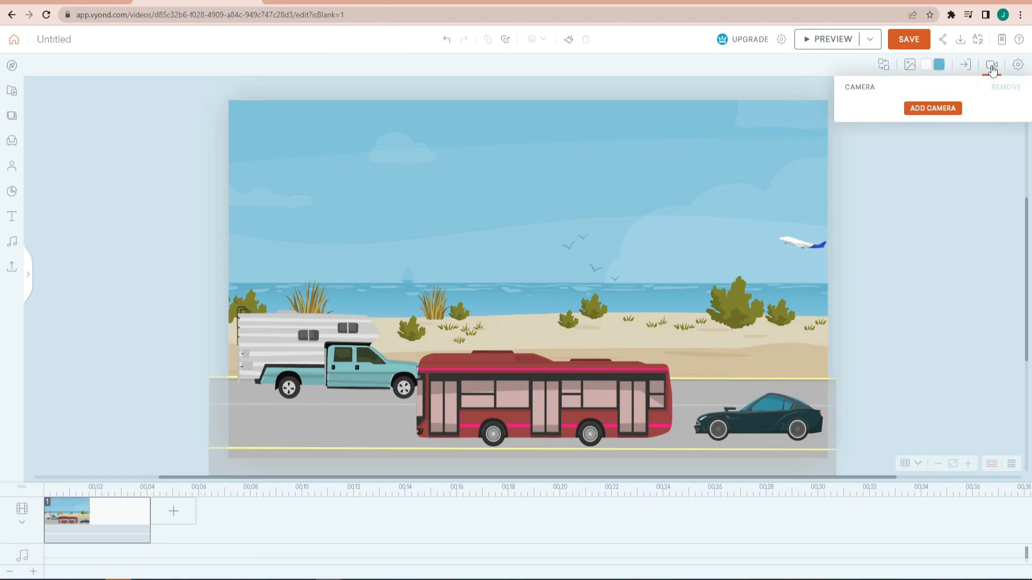
left_click(931, 111)
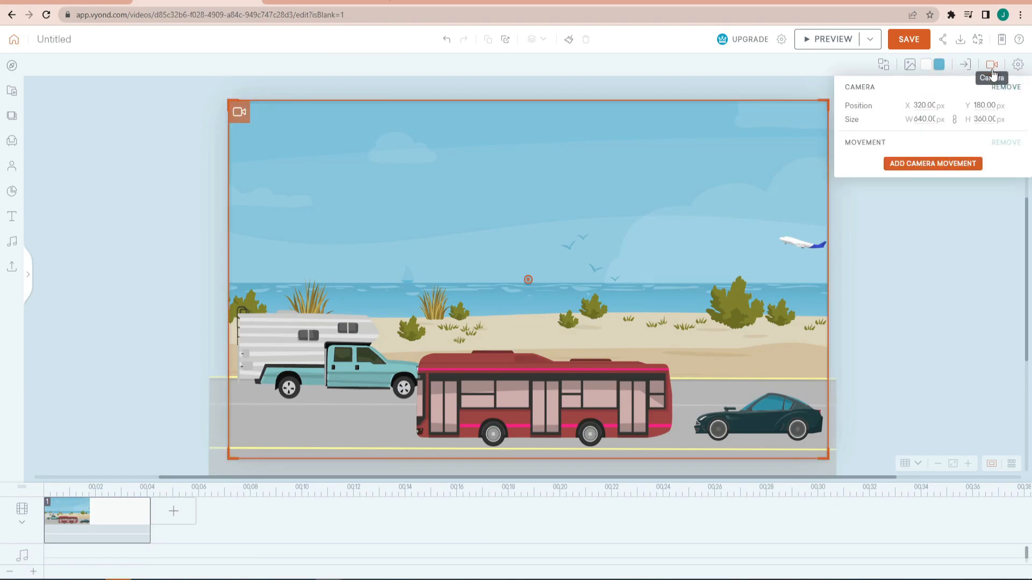
left_click(938, 165)
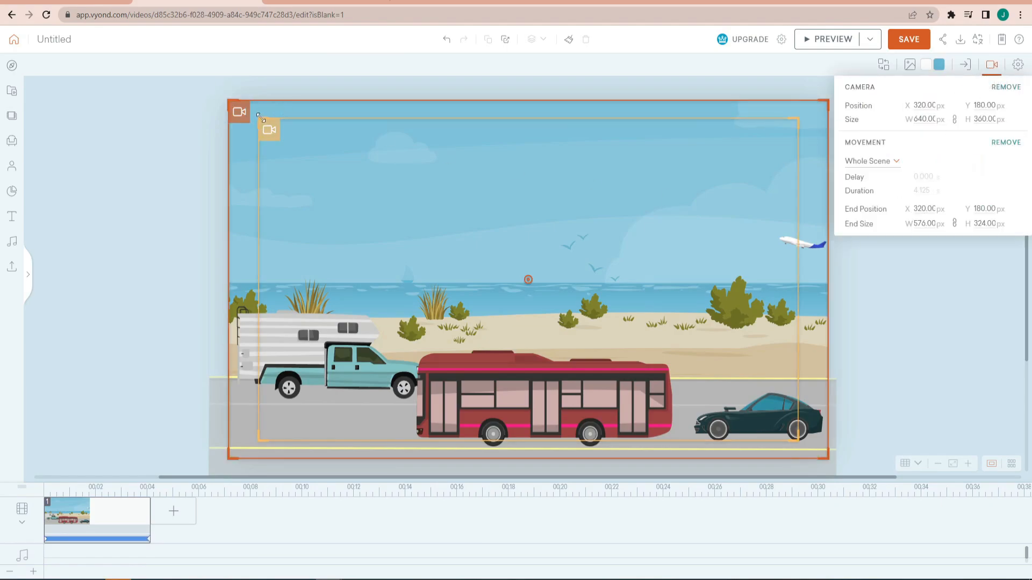
- Shrink the camera movement's end frame to a small close-up on the road near the car and preview the zoom-in
left_click_drag(260, 117, 627, 338)
left_click(843, 39)
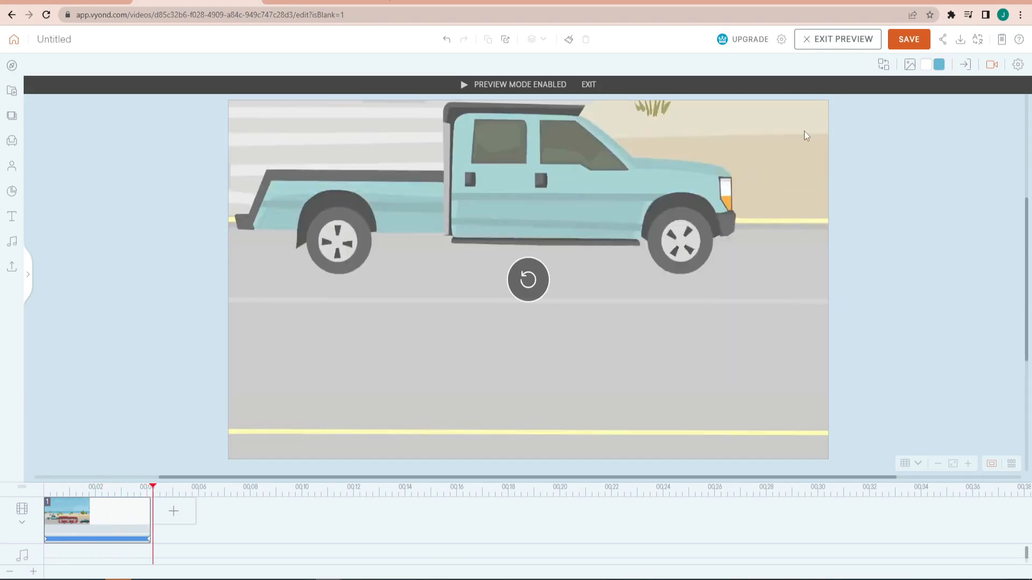
left_click(823, 45)
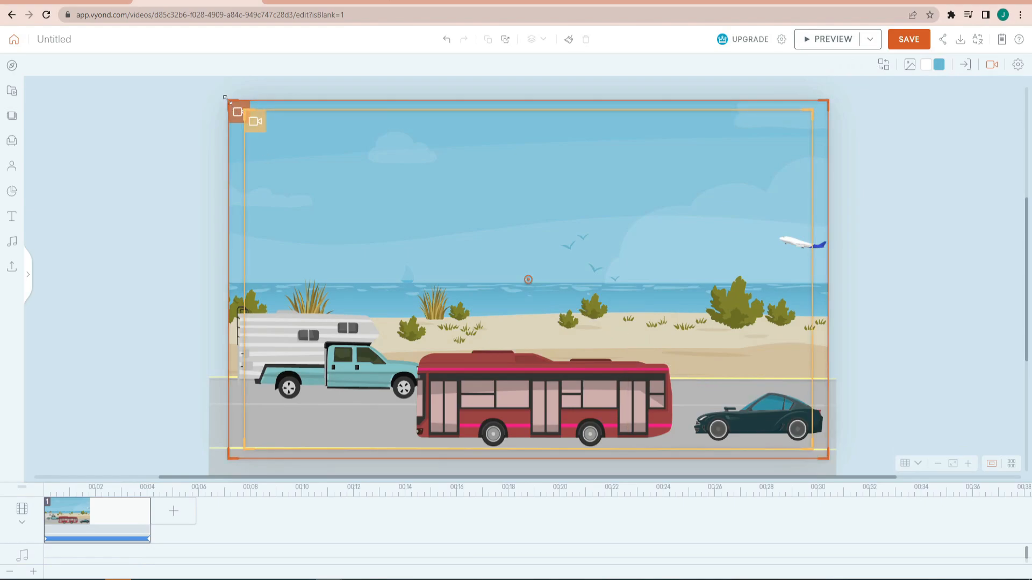
- Set up a camera zoom-out by shrinking the start frame around the car and enlarging the end frame to the whole scene
left_click_drag(230, 102, 415, 213)
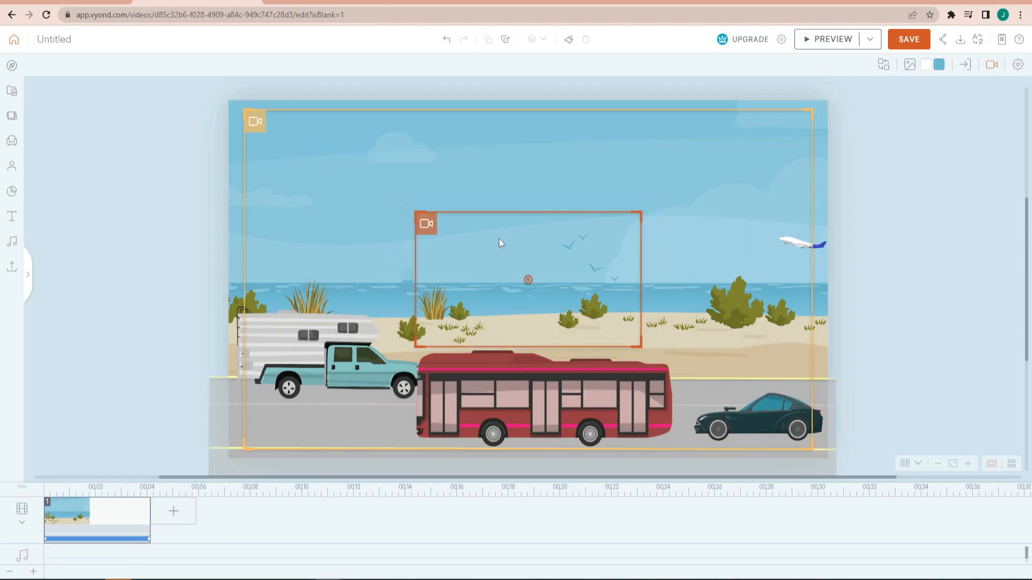
left_click_drag(499, 238, 673, 344)
left_click_drag(439, 229, 668, 363)
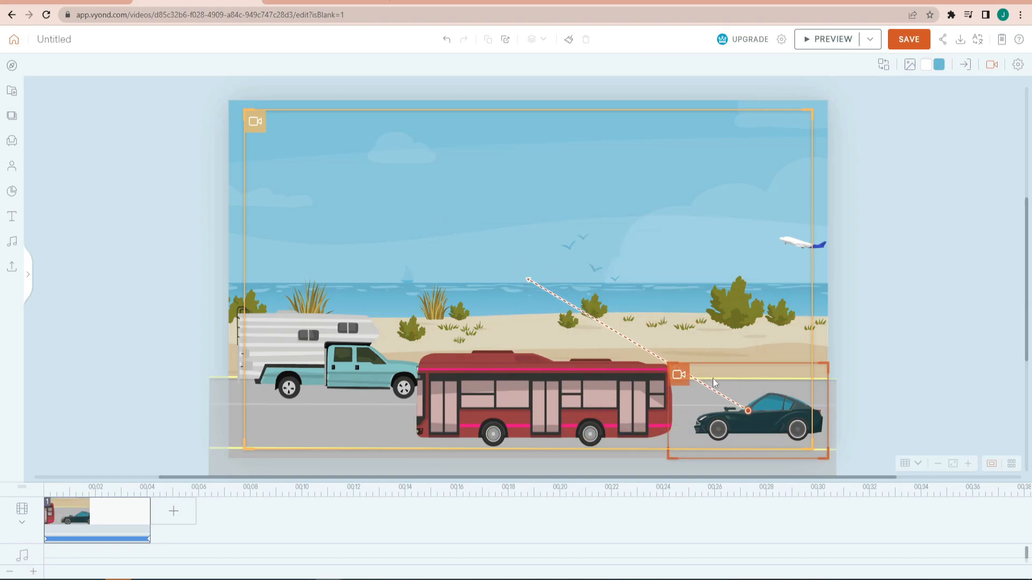
left_click_drag(244, 109, 220, 111)
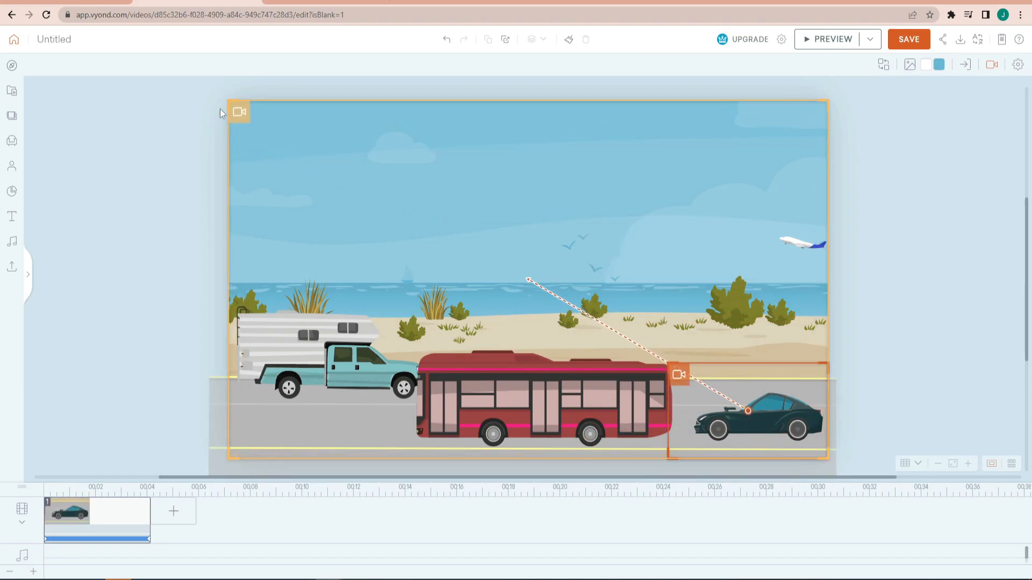
- Preview the scene with the zoom-out camera movement, retrying the playback
left_click(825, 46)
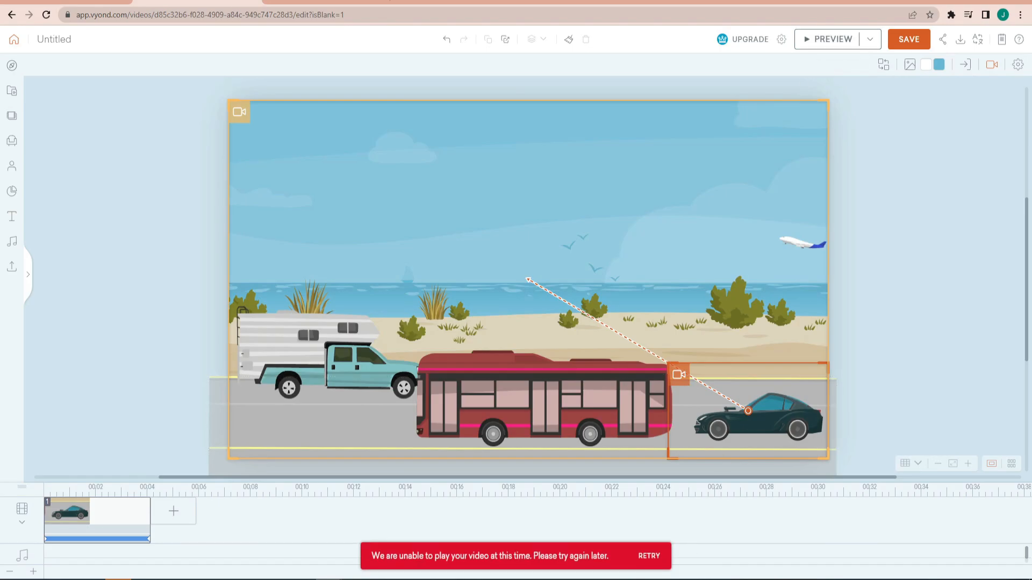
left_click(649, 559)
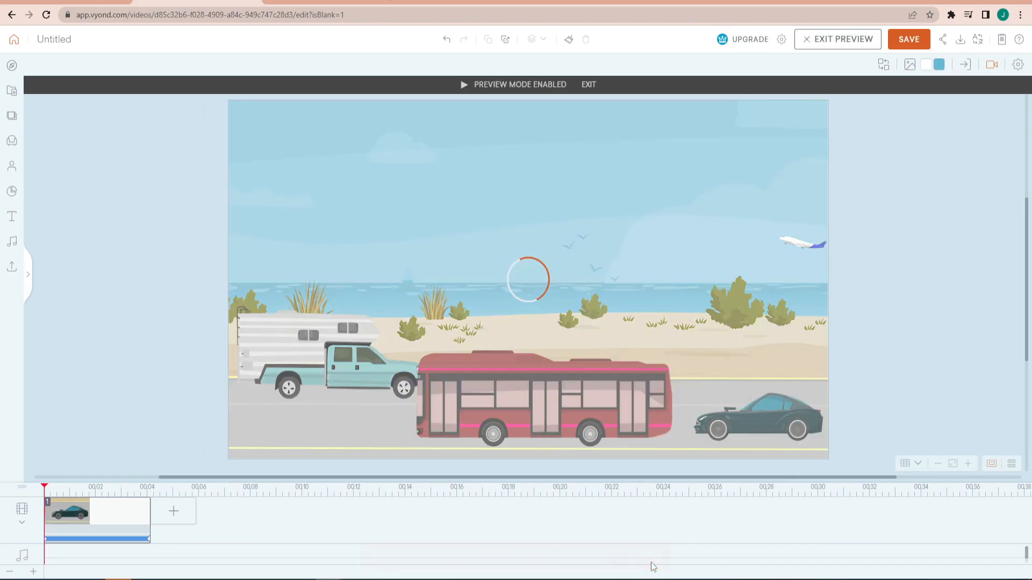